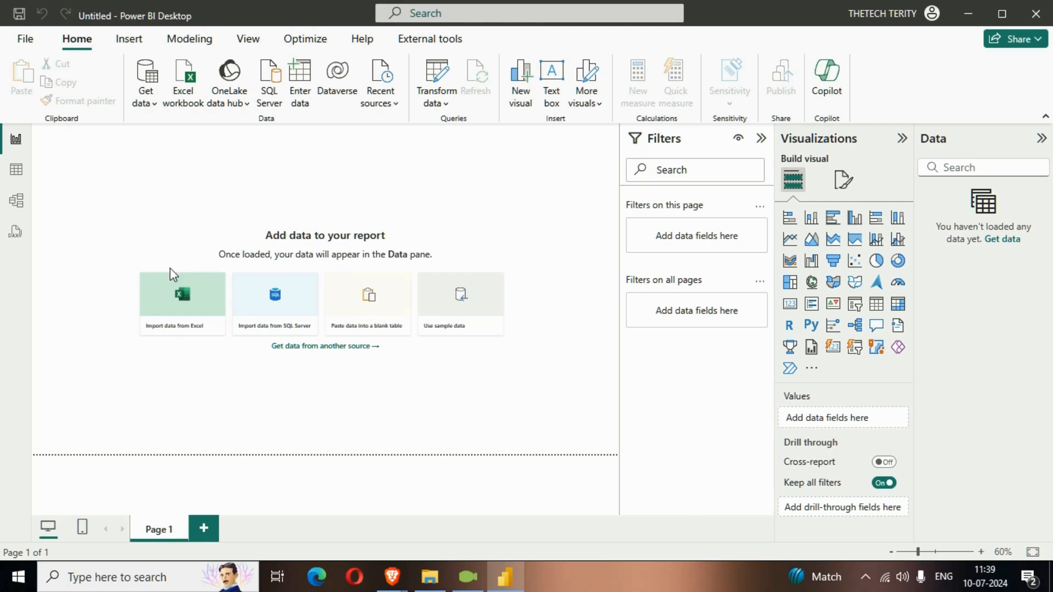
# - Start importing data from Excel and open the sales_data workbook
pyautogui.click(762, 138)
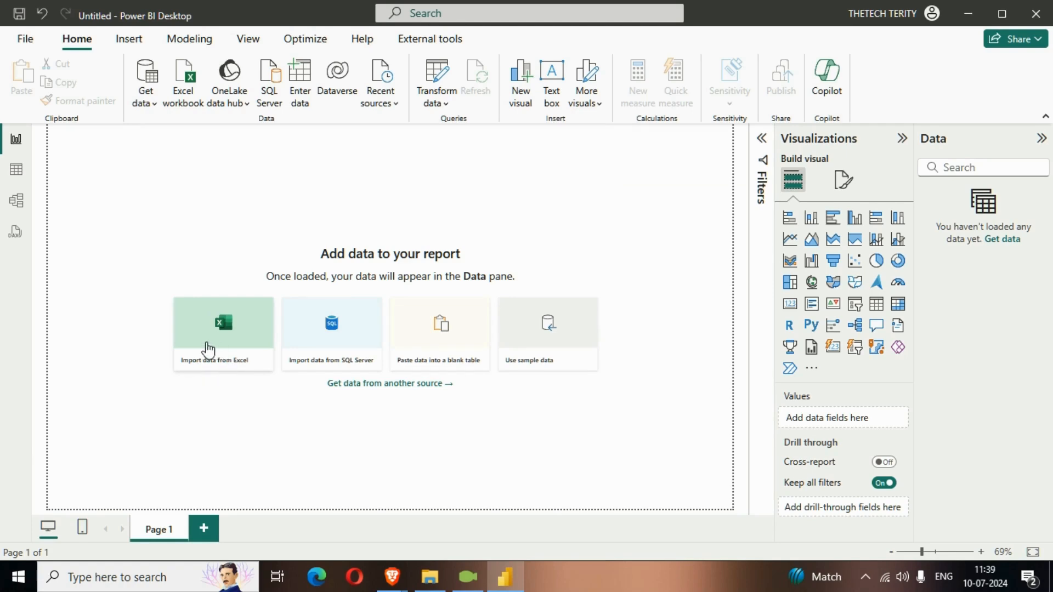
pyautogui.click(209, 331)
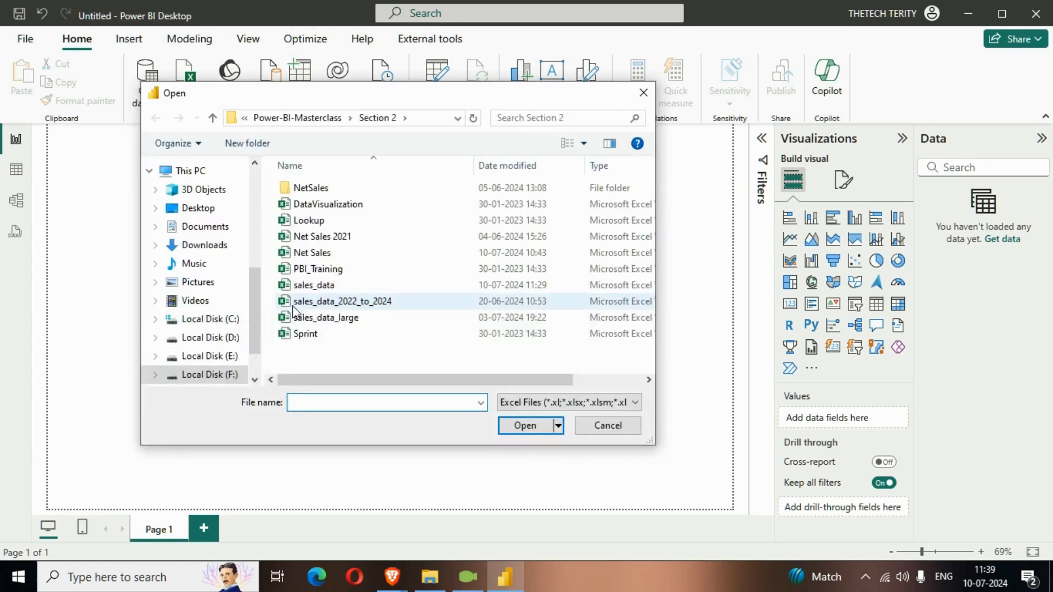
pyautogui.click(328, 286)
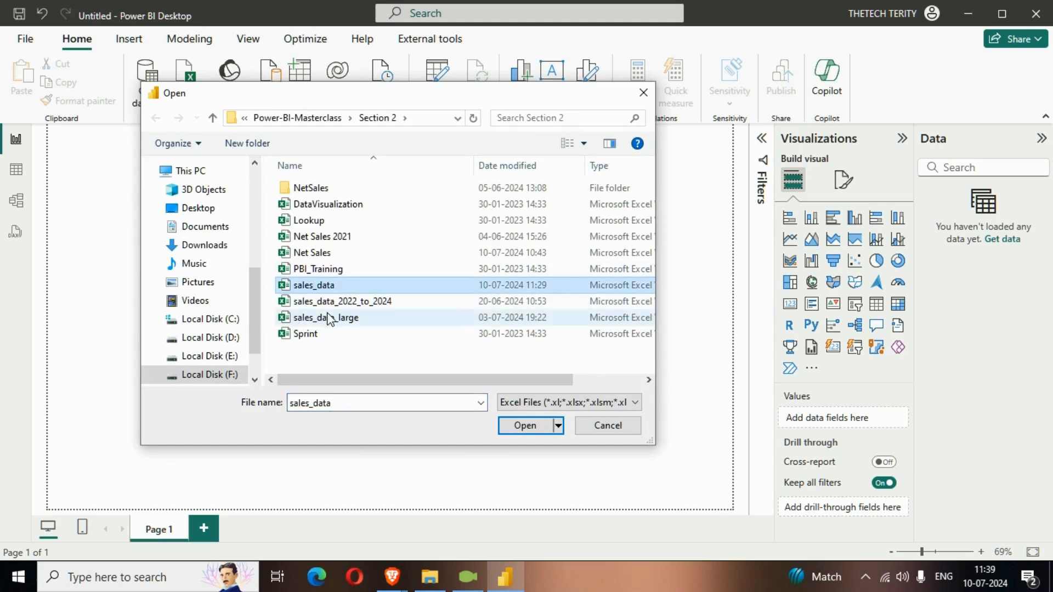
pyautogui.click(525, 427)
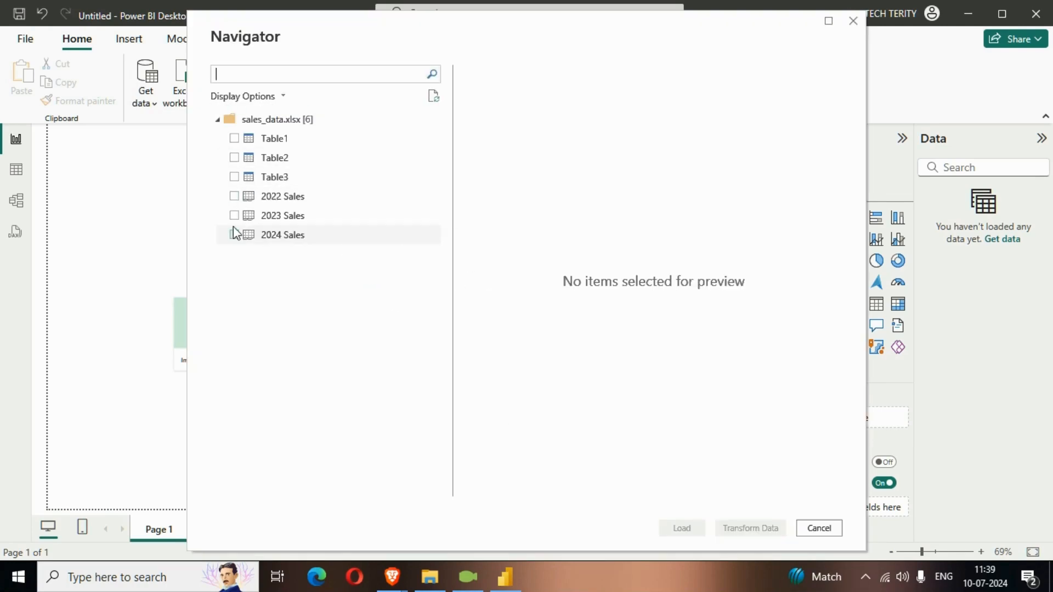
# - Select Table1, Table2 and Table3 from the workbook and open them for transformation in Power Query
pyautogui.click(234, 139)
pyautogui.click(235, 158)
pyautogui.click(234, 177)
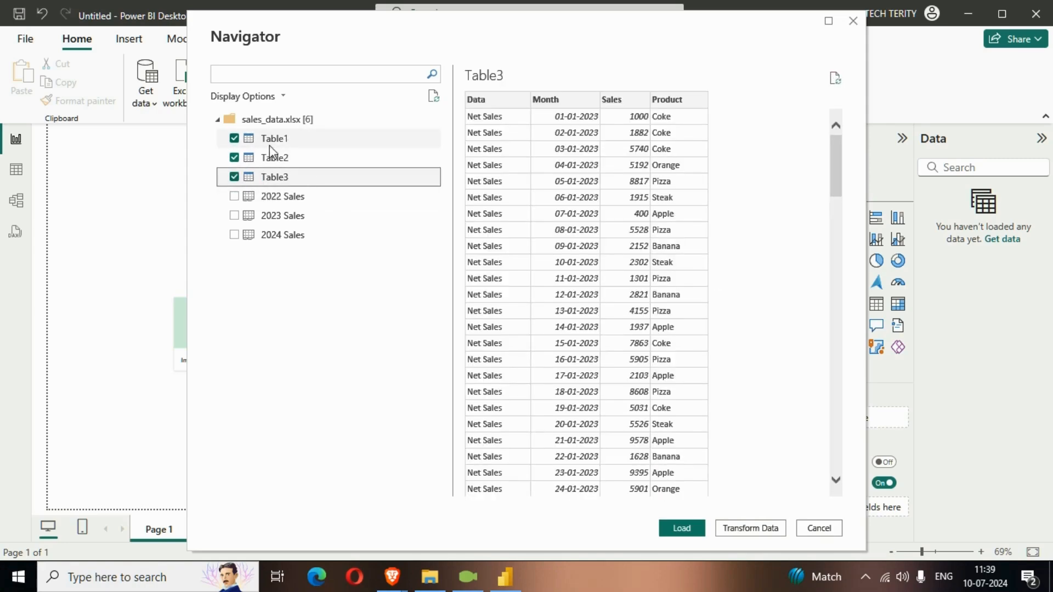
pyautogui.click(744, 528)
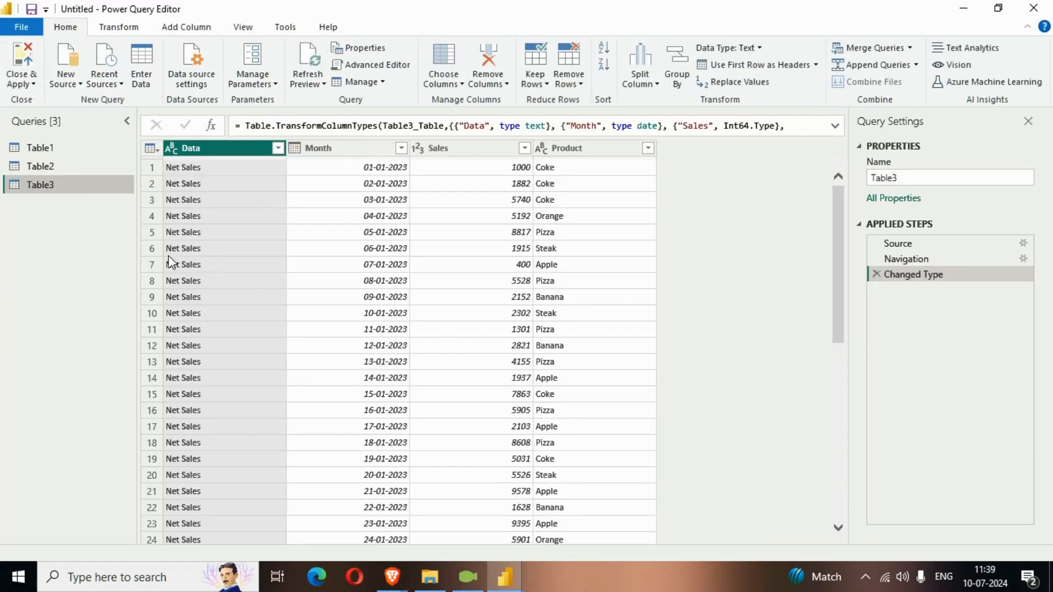
# - Rename the Table1 query as 2022 sales
pyautogui.click(75, 157)
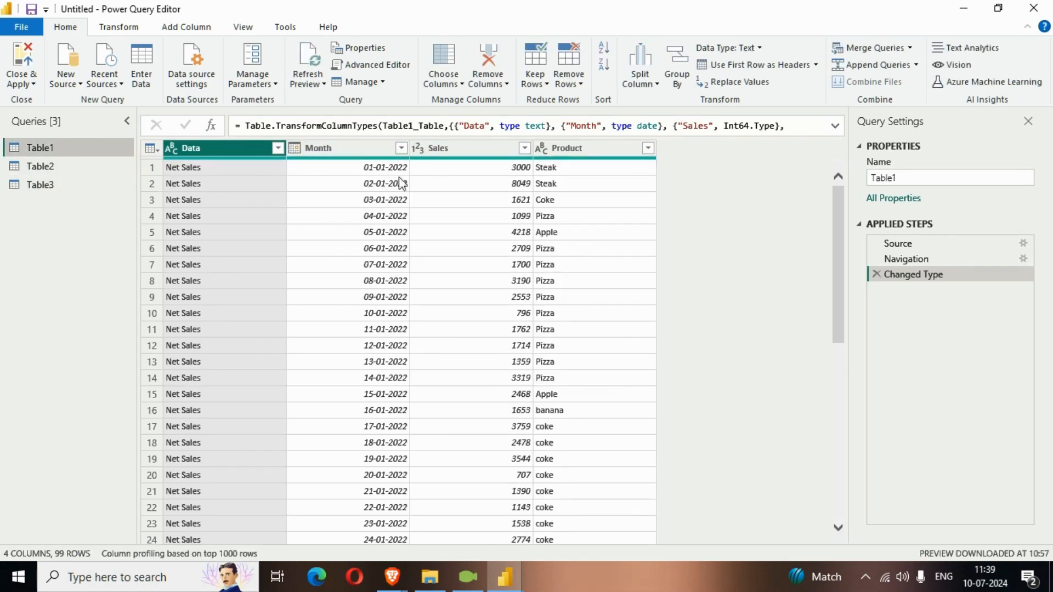
pyautogui.moveTo(913, 178); pyautogui.dragTo(869, 186)
pyautogui.write('2022 sales')
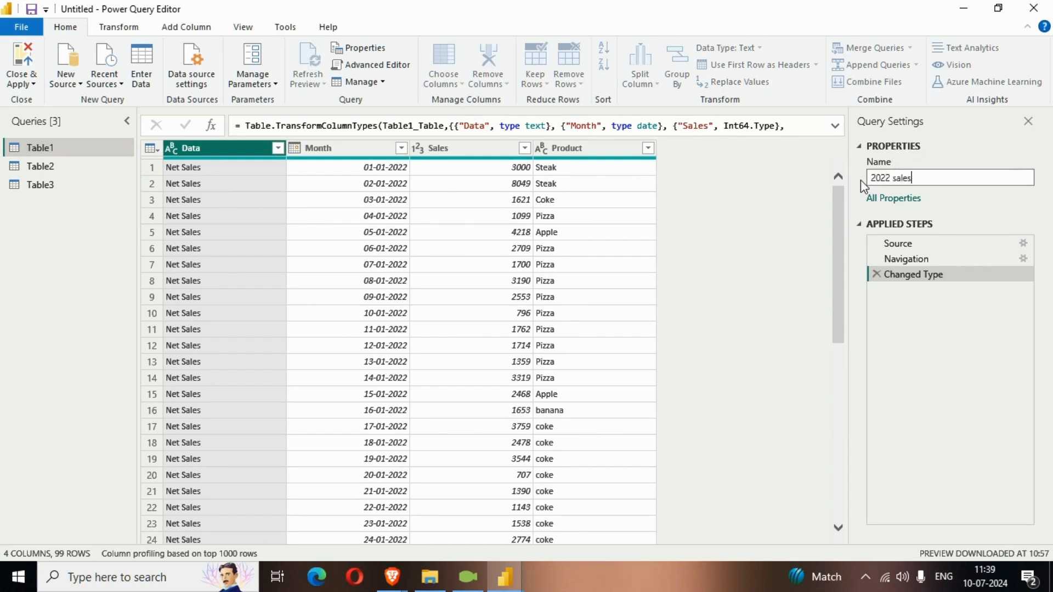
pyautogui.press('Return')
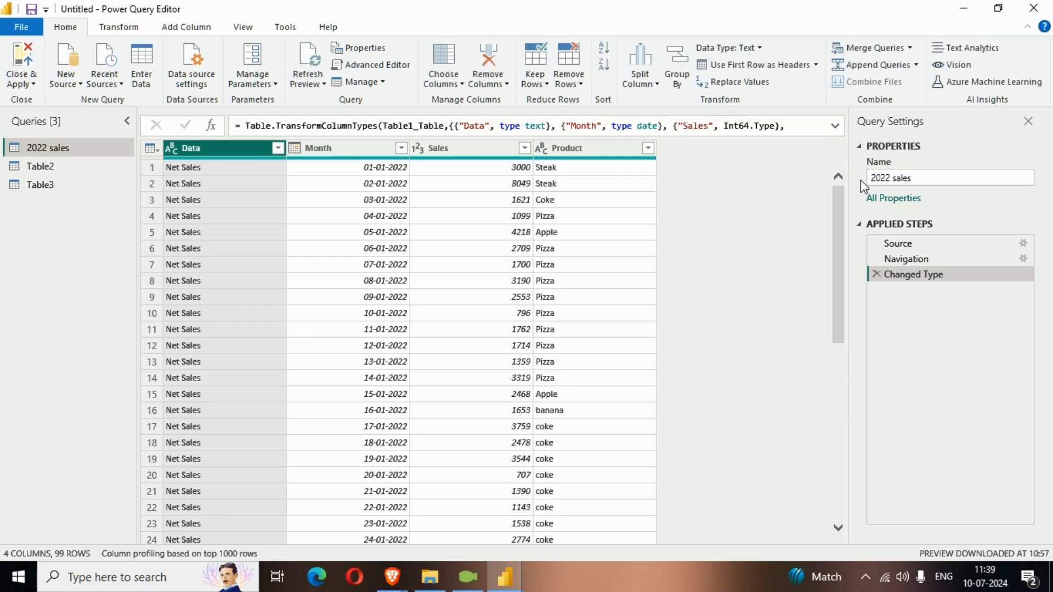
# - Rename the Table2 query as 2024 sales
pyautogui.click(64, 169)
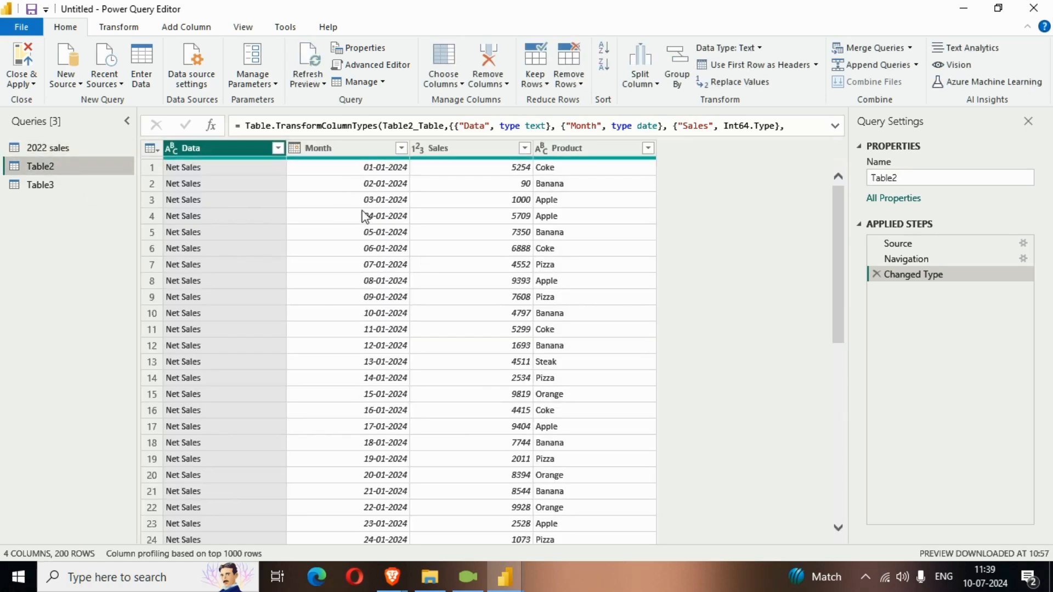
pyautogui.doubleClick(905, 177)
pyautogui.write('2024 s')
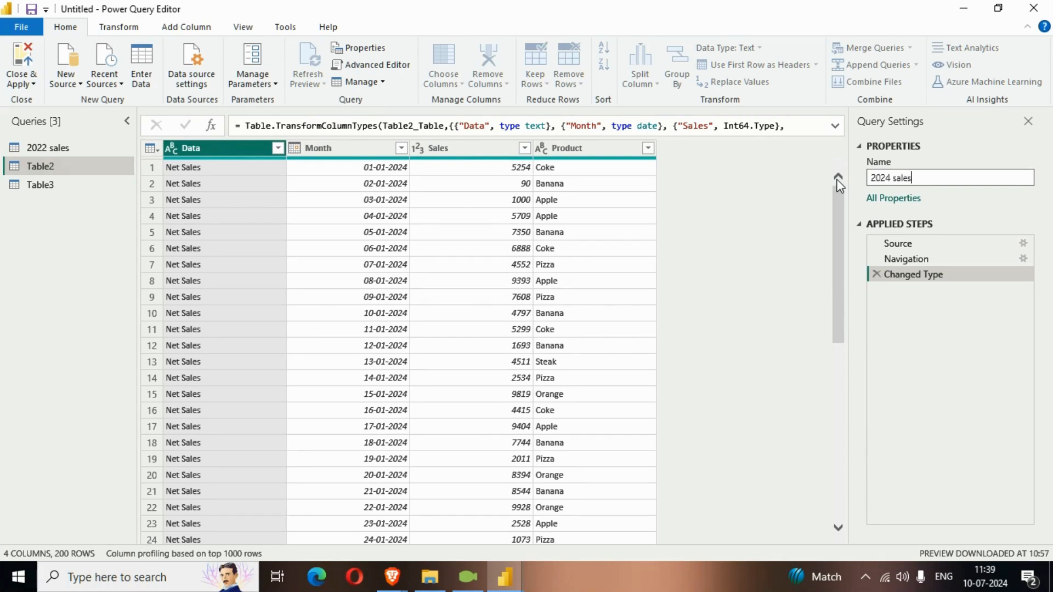
pyautogui.press('Return')
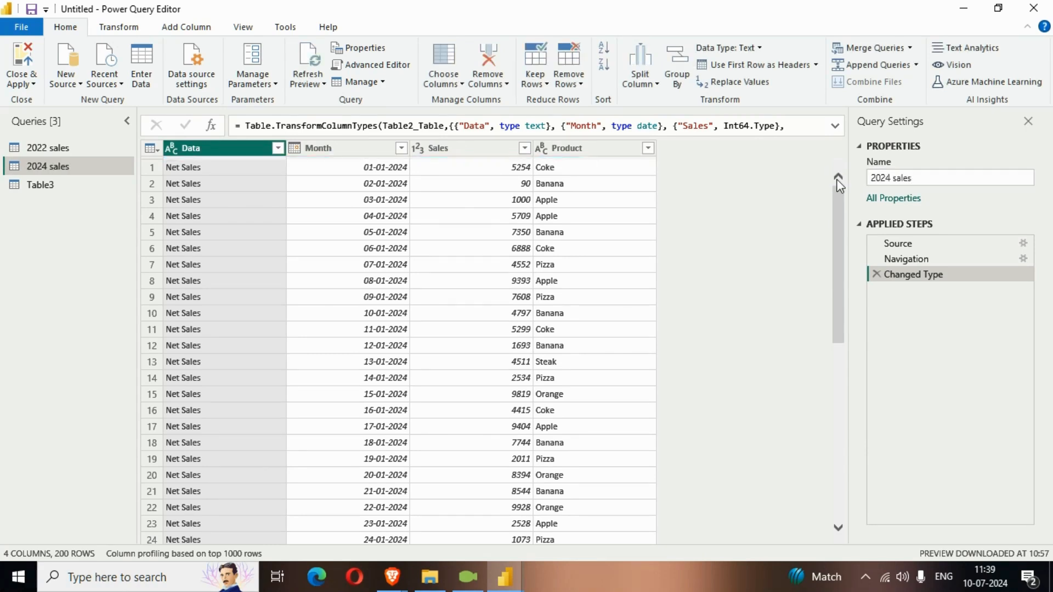
# - Rename the Table3 query as 2023 sales and move it above 2024 sales in the query list
pyautogui.click(40, 185)
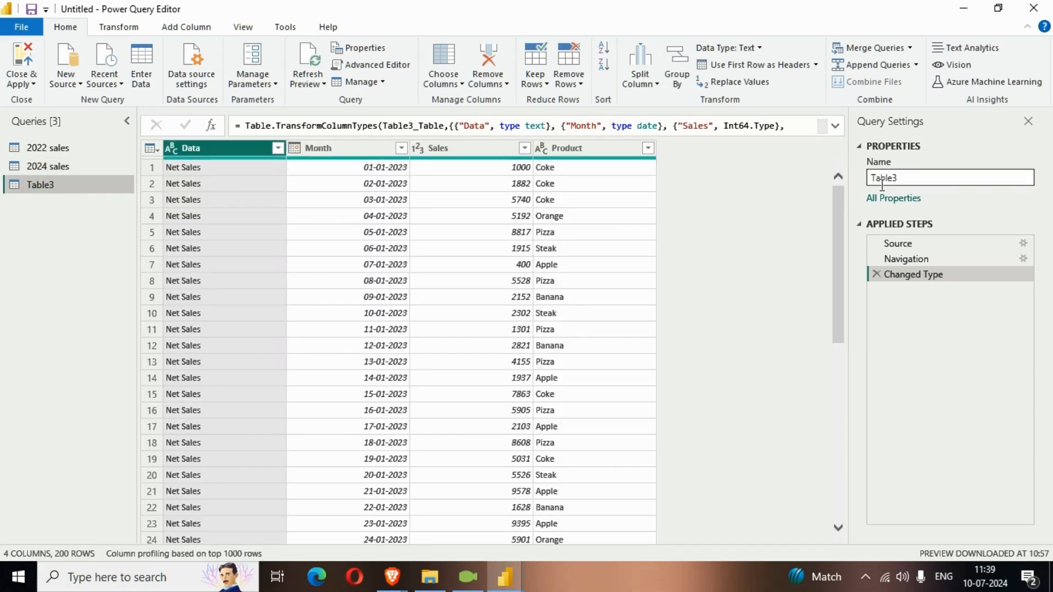
pyautogui.doubleClick(891, 178)
pyautogui.write('202')
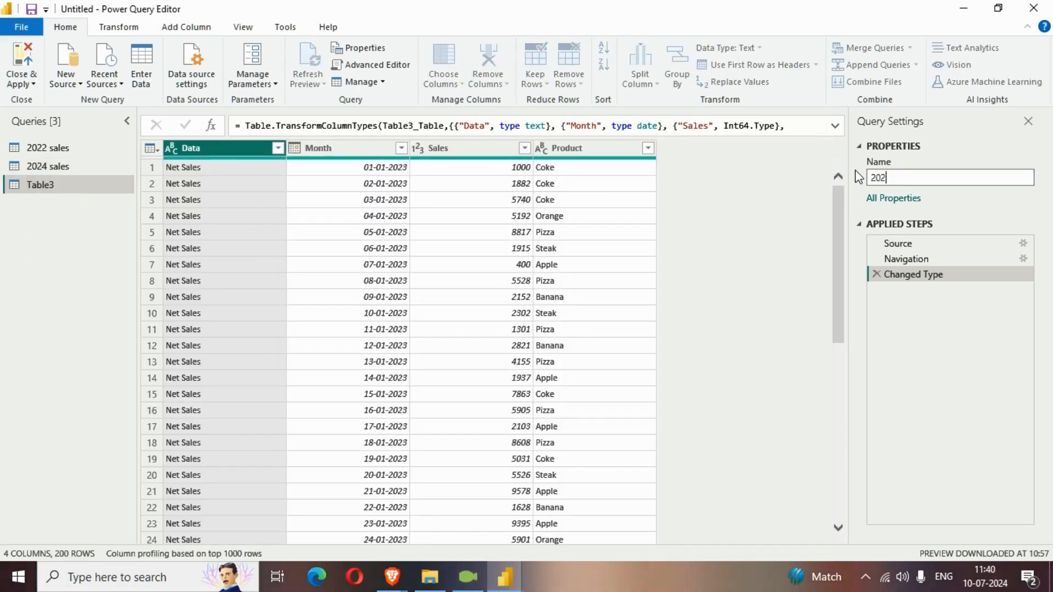
pyautogui.write('3 sales')
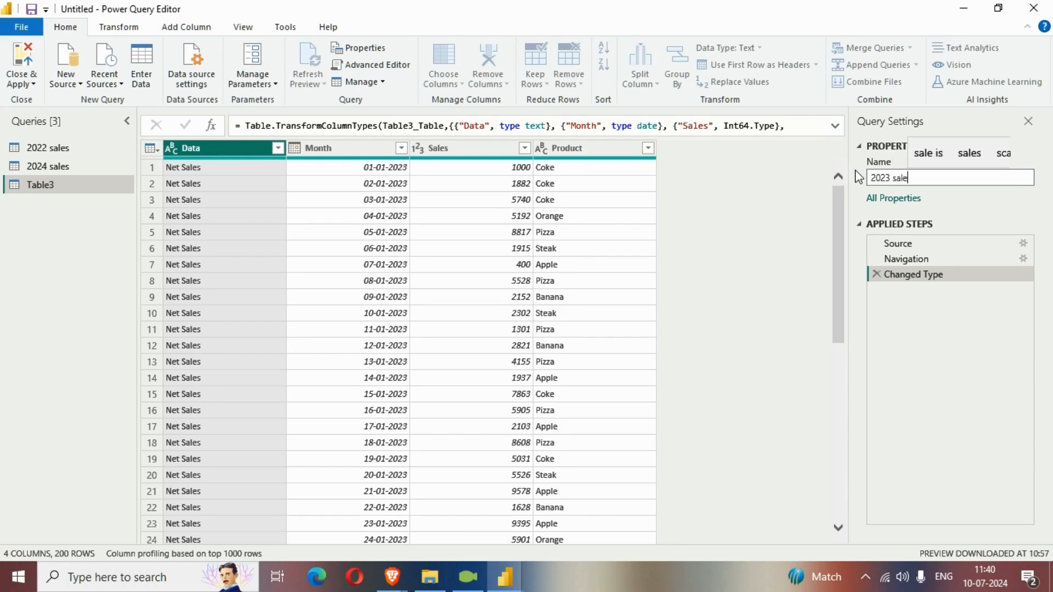
pyautogui.press('Return')
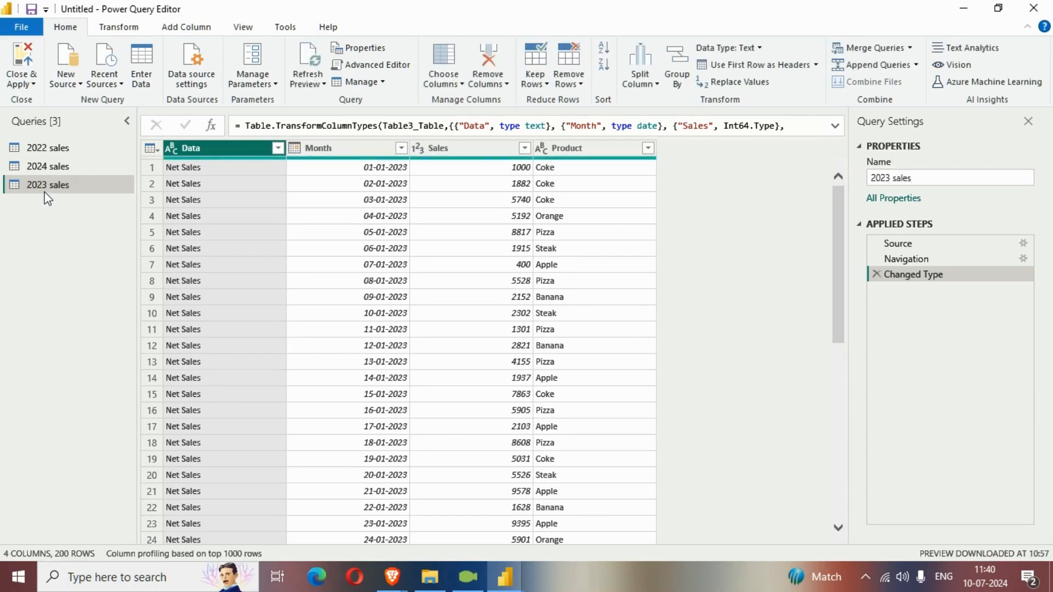
pyautogui.moveTo(52, 185); pyautogui.dragTo(53, 160)
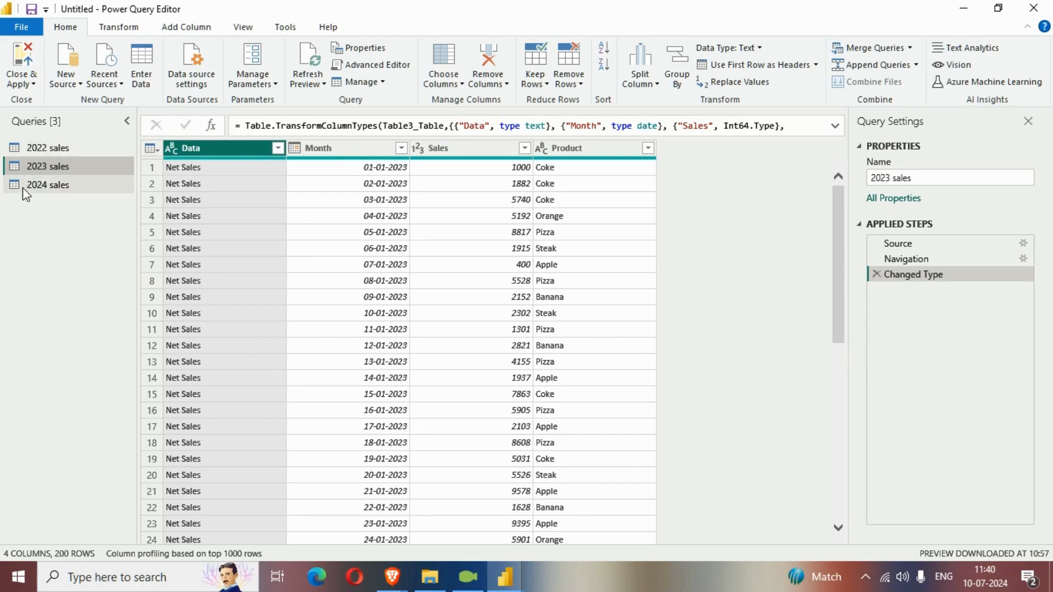
# - Close Power Query and apply the query changes to the report
pyautogui.click(37, 83)
pyautogui.click(64, 104)
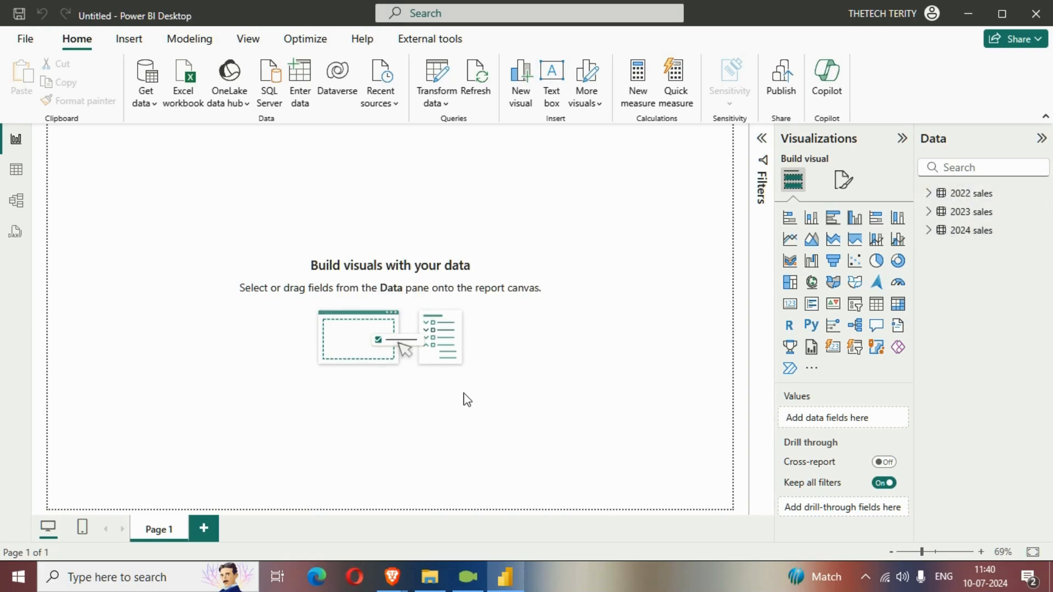
# - Create a new calculated table and begin its formula with SalesTbl =
pyautogui.click(193, 39)
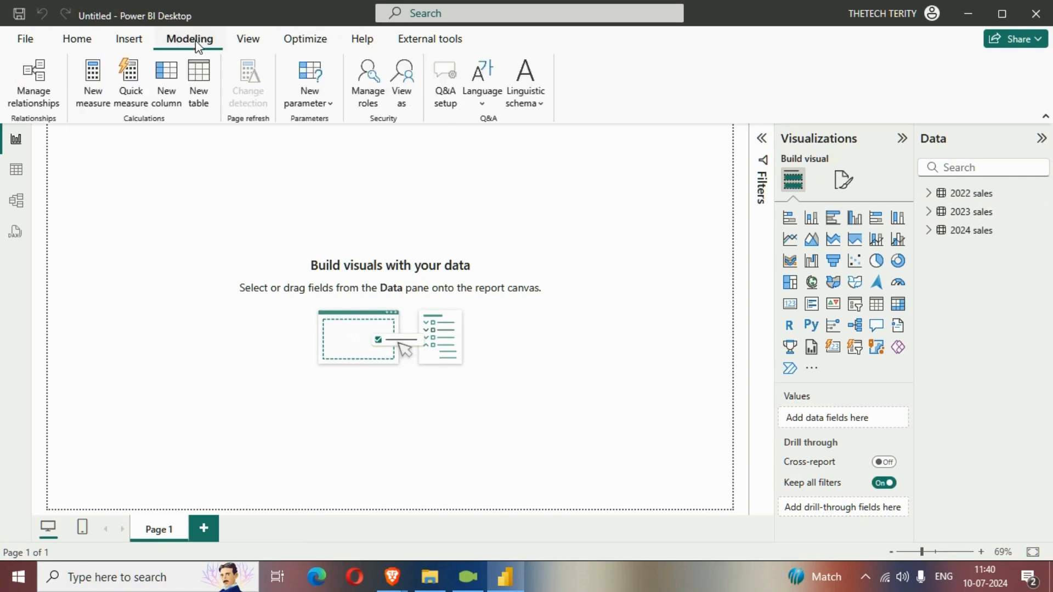
pyautogui.click(198, 82)
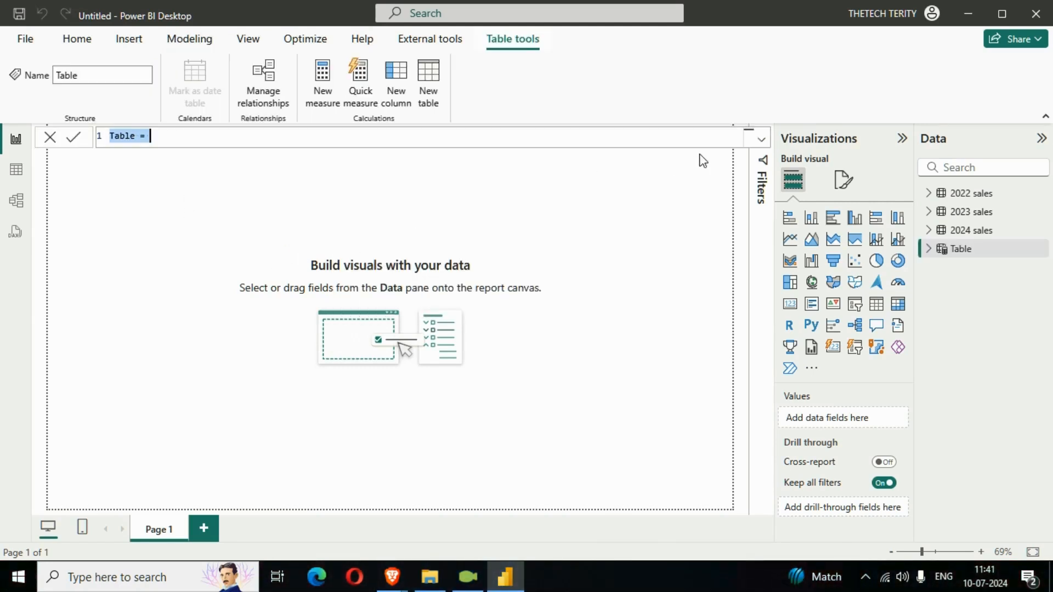
pyautogui.click(762, 142)
pyautogui.scroll(8, 588, 219)
pyautogui.moveTo(588, 220); pyautogui.dragTo(1, 58)
pyautogui.write('Sa')
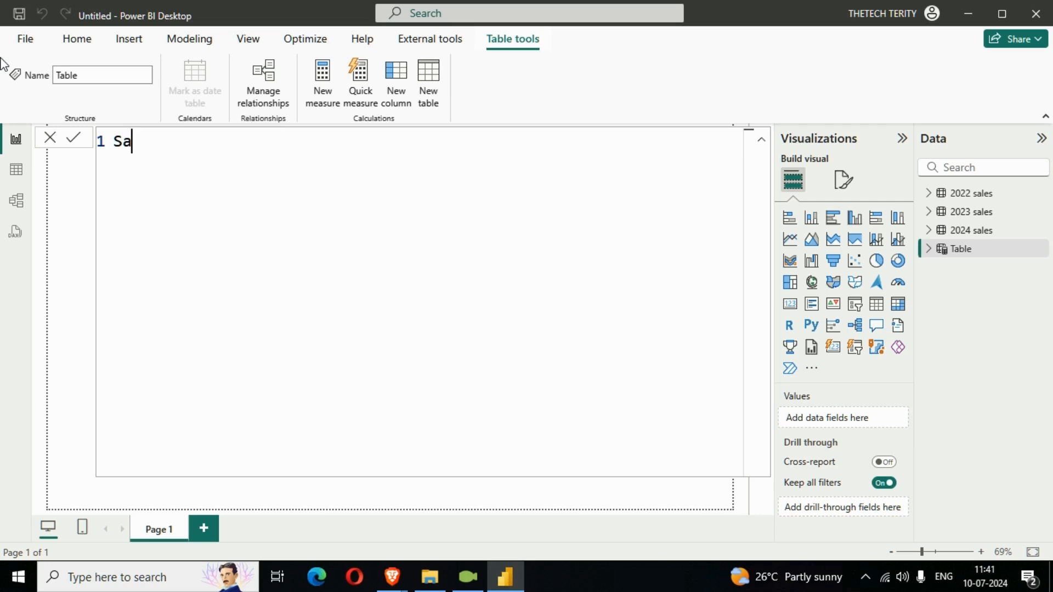
pyautogui.write('alesTbl = ')
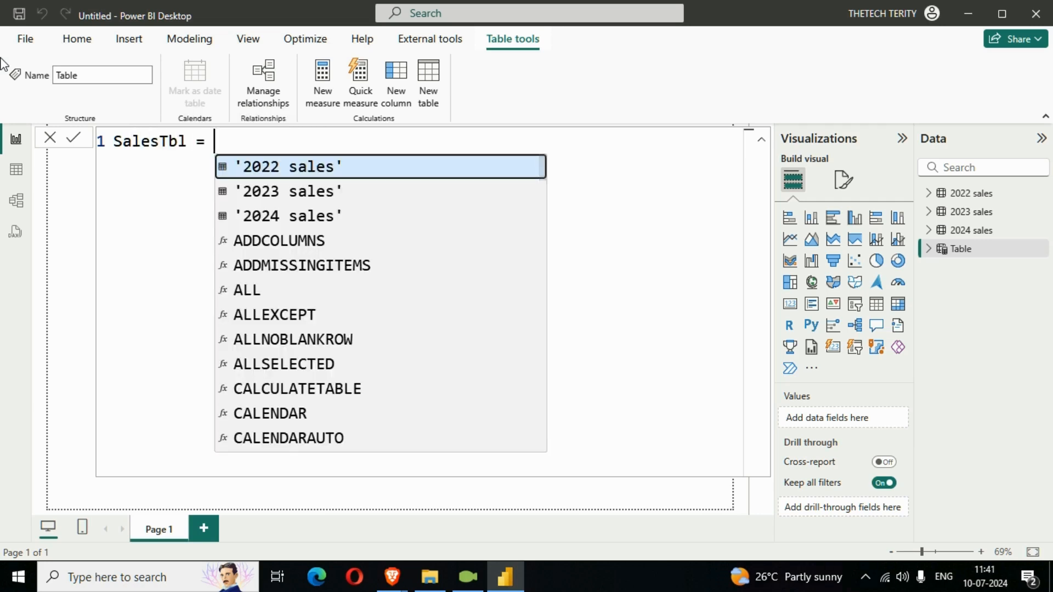
pyautogui.write('UNION(')
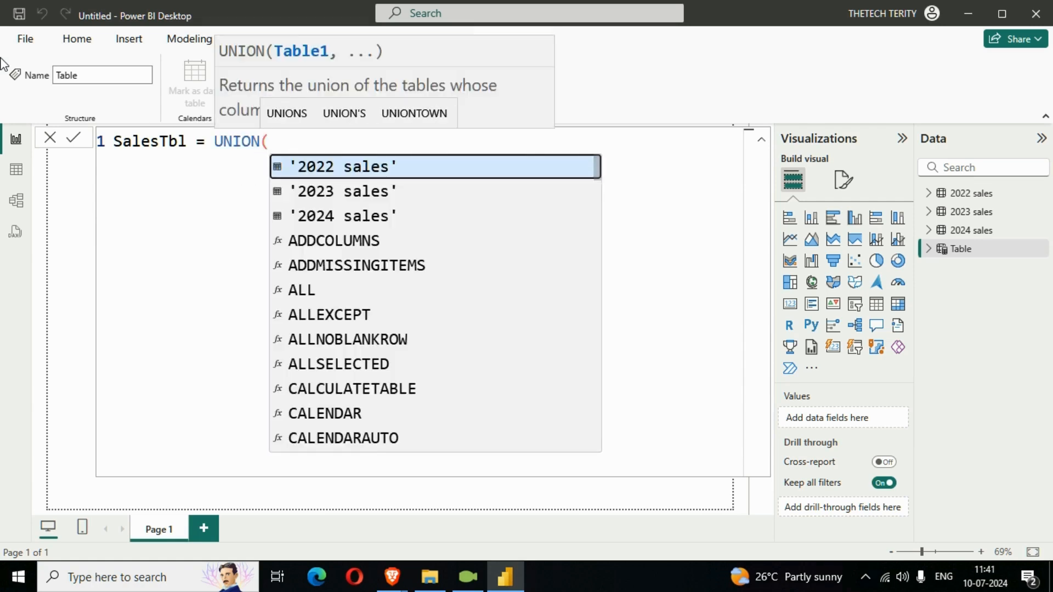
# - Complete the formula as UNION('2022 sales','2023 sales','2024 sales') and commit the new table
pyautogui.press('BackSpace')
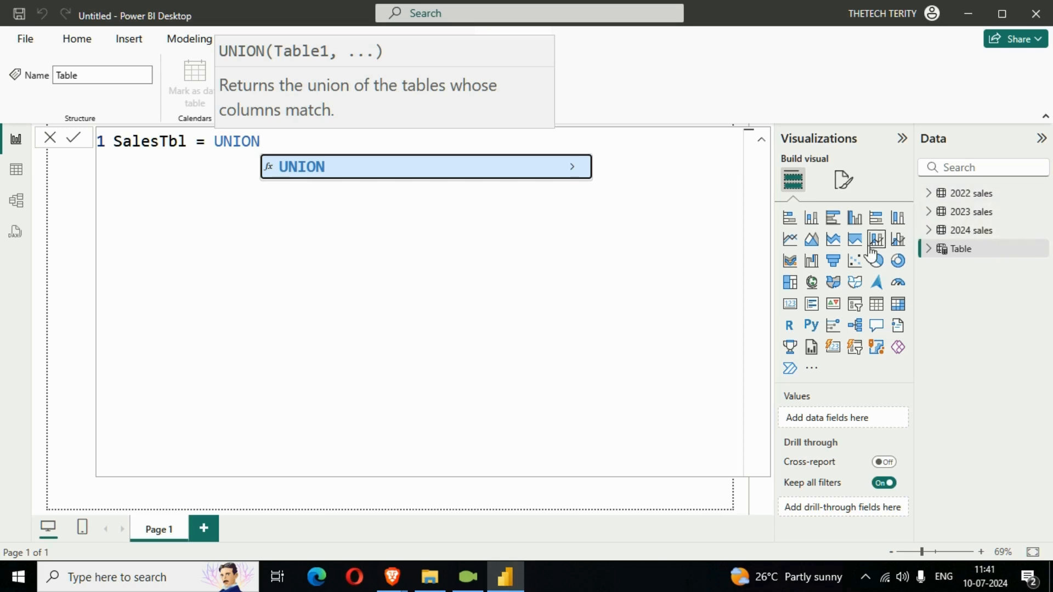
pyautogui.write('(')
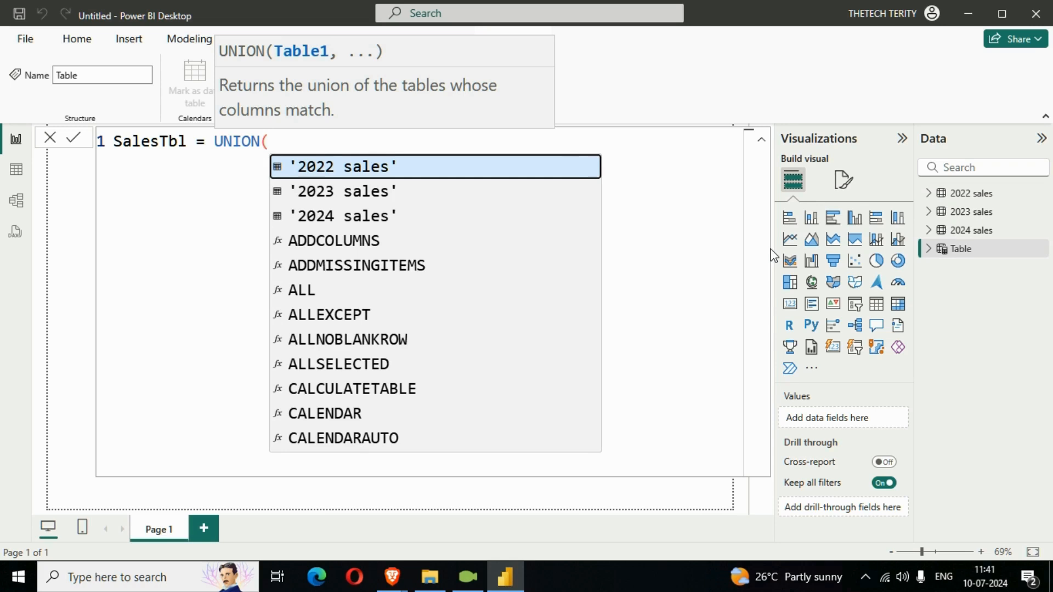
pyautogui.press('Tab')
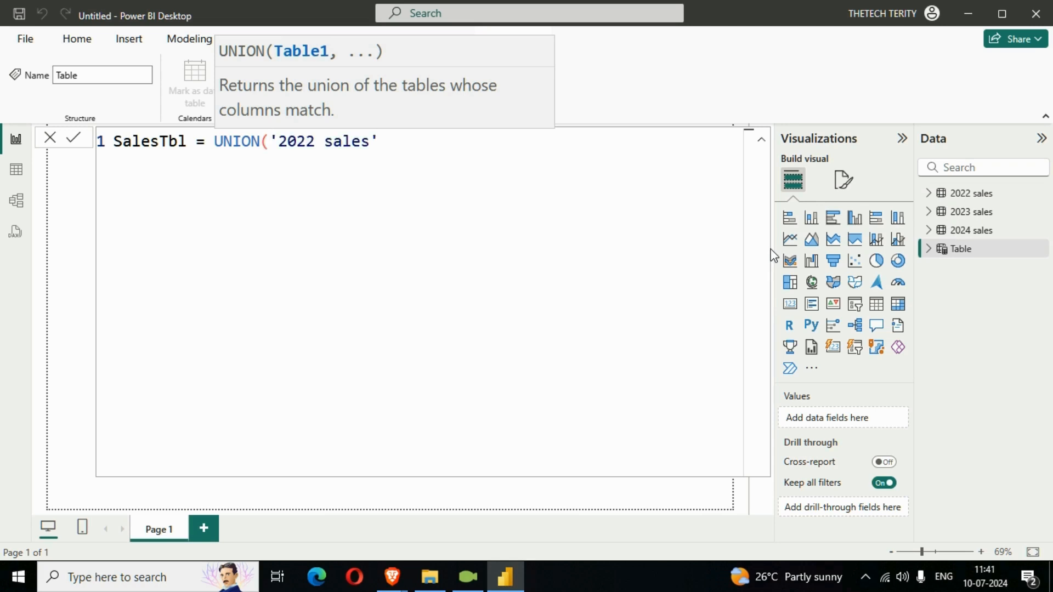
pyautogui.write(',')
pyautogui.press('Down')
pyautogui.press('Tab')
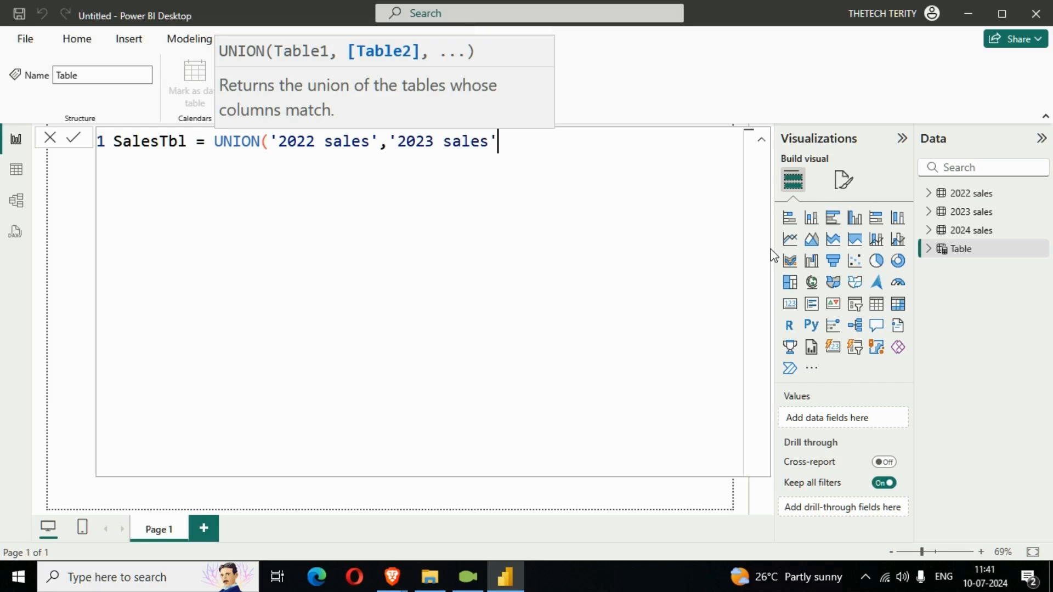
pyautogui.write(',')
pyautogui.press('Down')
pyautogui.press('Down')
pyautogui.press('Tab')
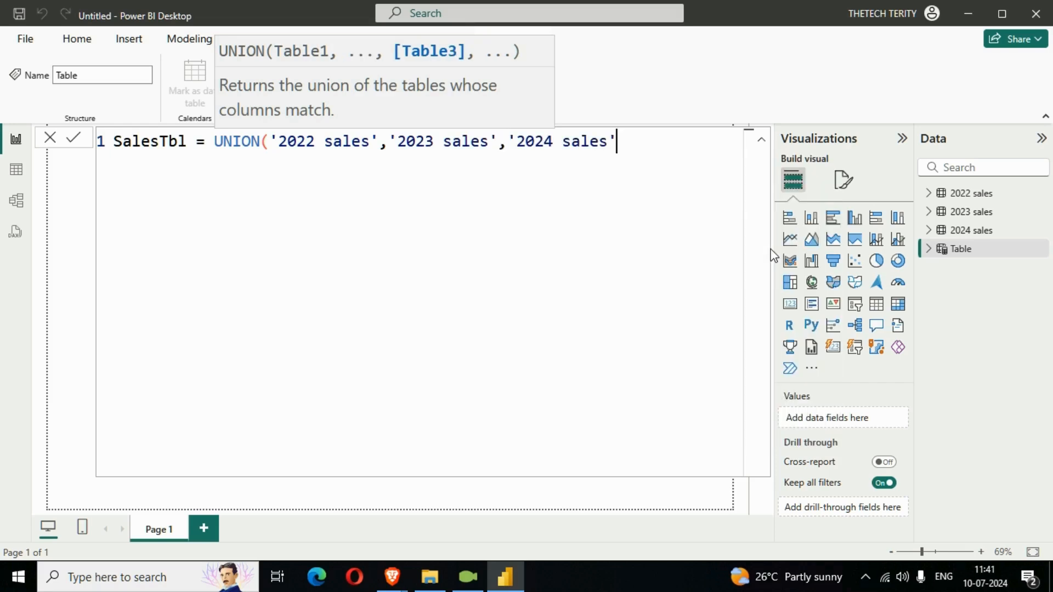
pyautogui.write(')')
pyautogui.press('Return')
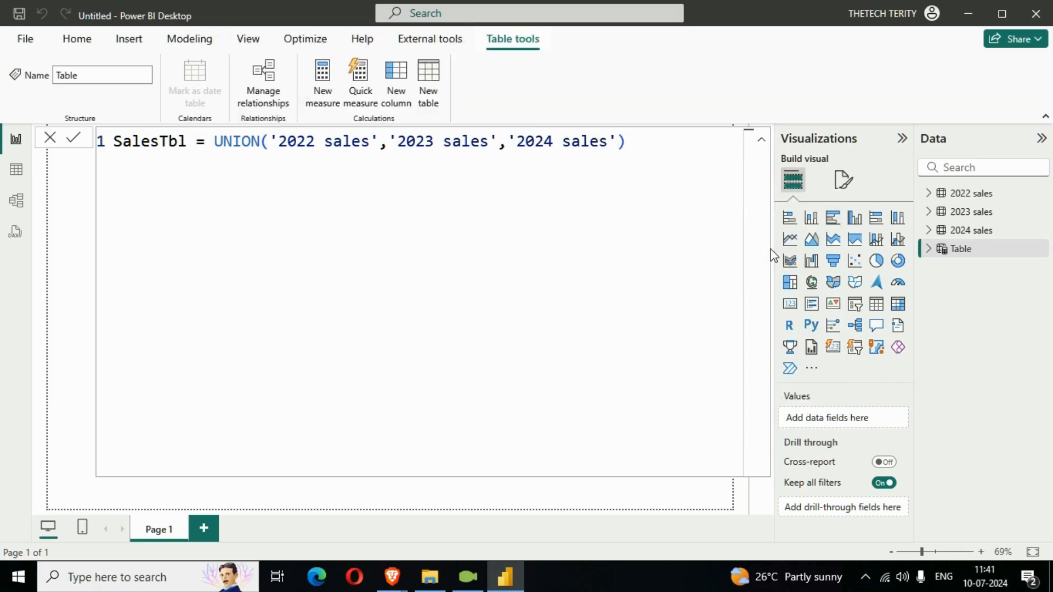
pyautogui.click(761, 140)
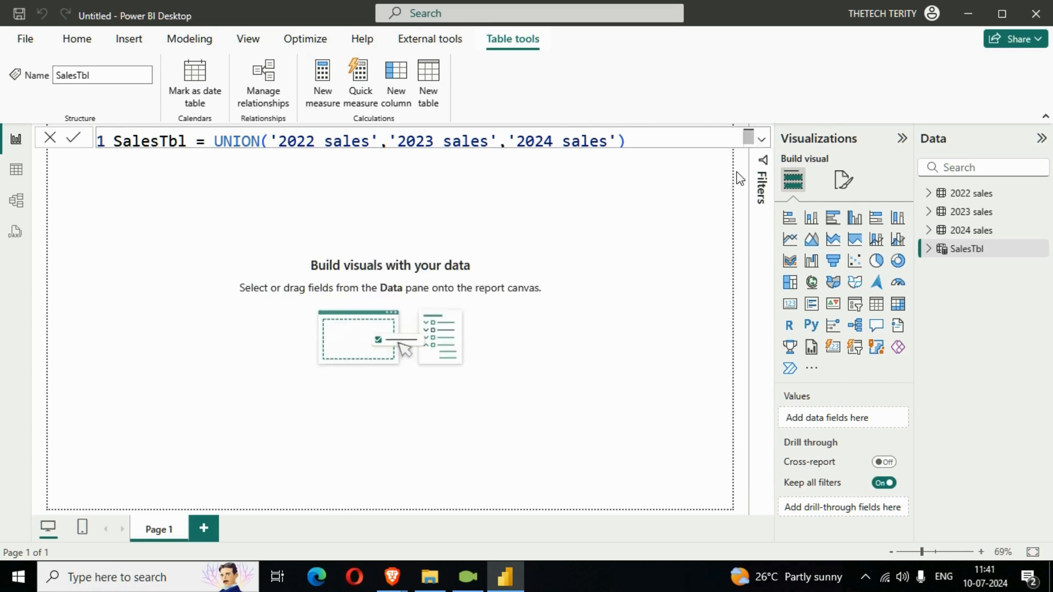
pyautogui.click(648, 284)
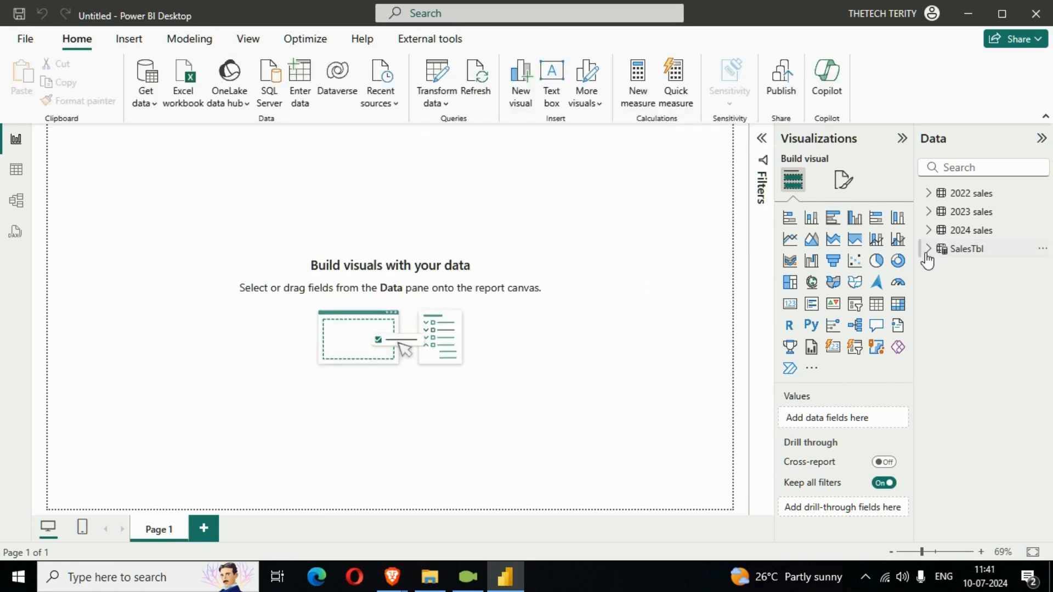
# - Inspect the combined SalesTbl in table view, including the list of Month values in its filter
pyautogui.click(15, 174)
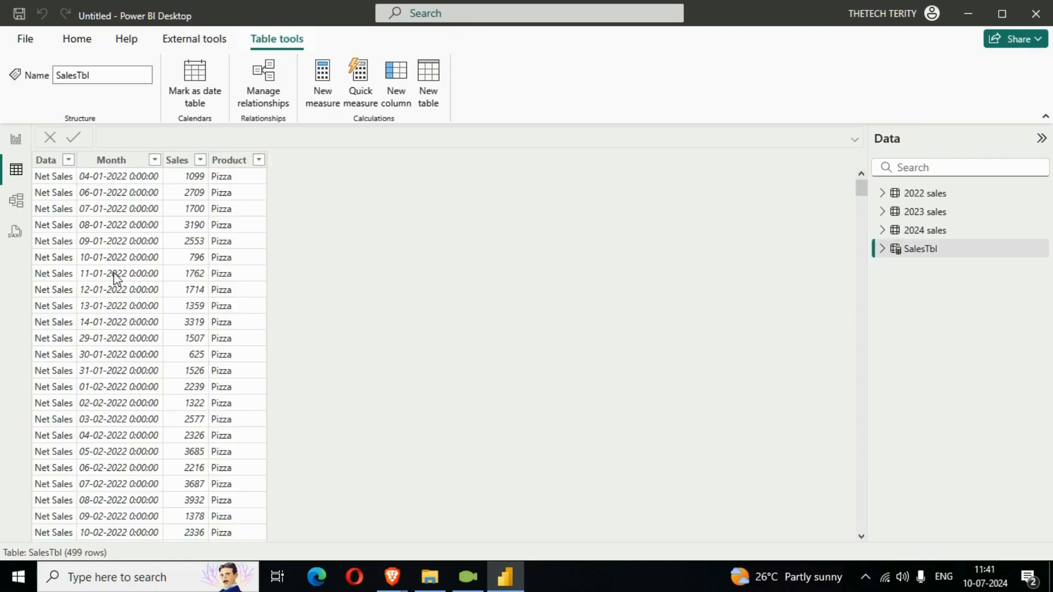
pyautogui.click(143, 161)
pyautogui.click(155, 159)
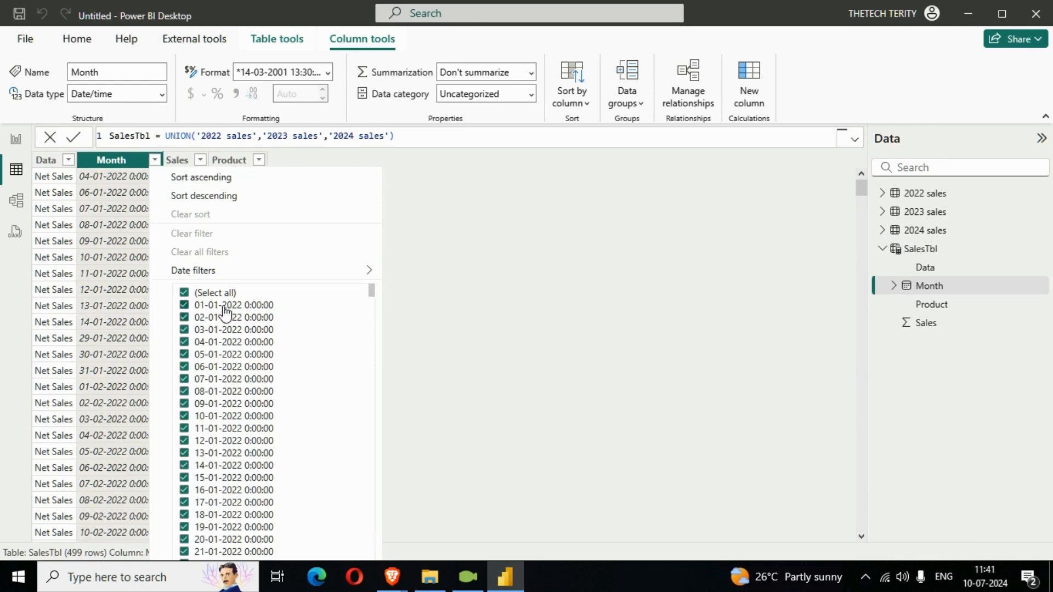
pyautogui.moveTo(370, 292); pyautogui.dragTo(368, 585)
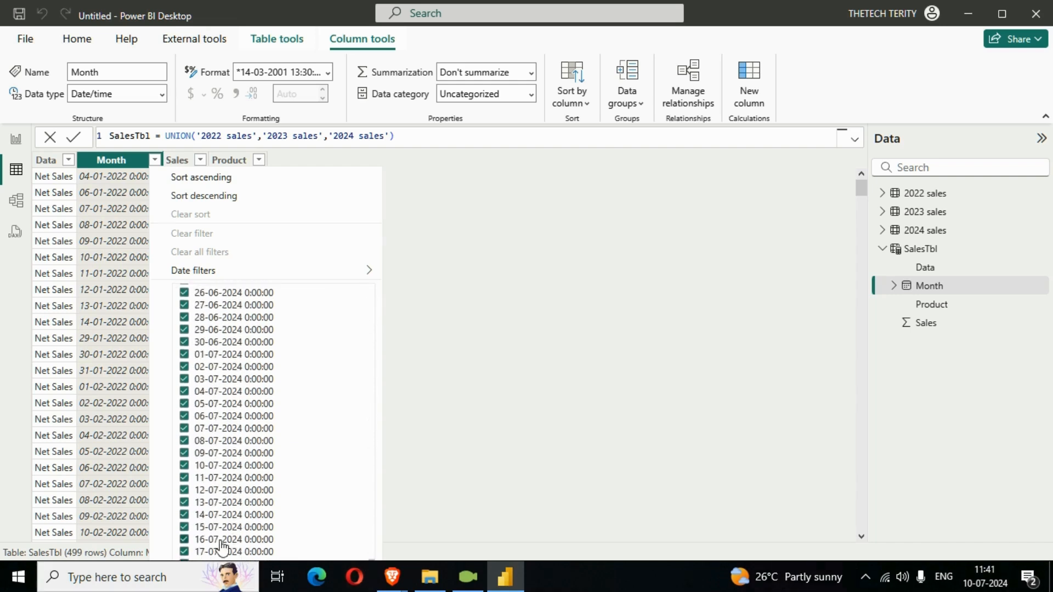
pyautogui.click(486, 300)
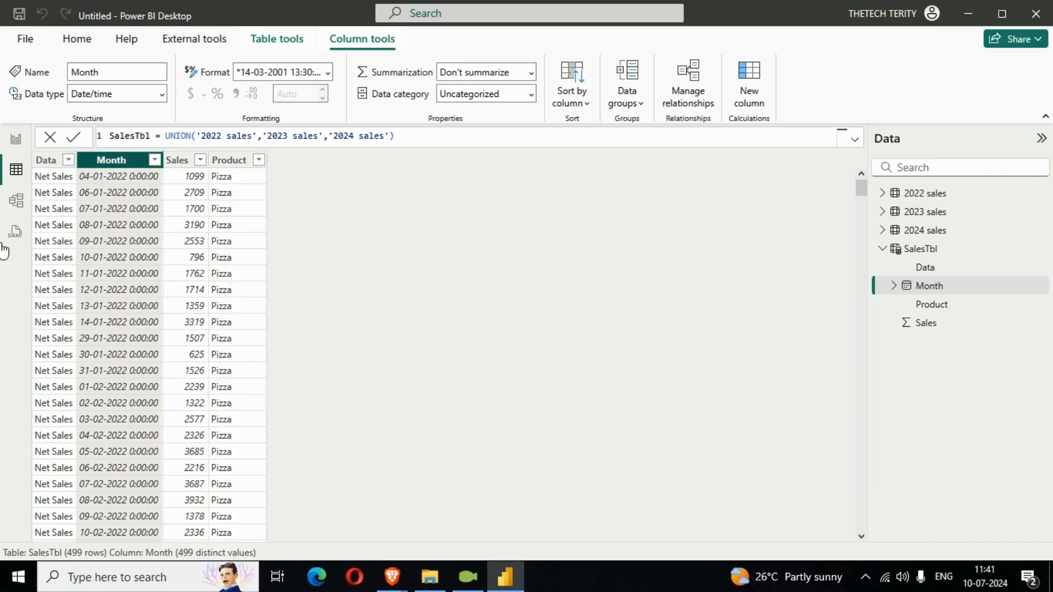
# - Switch to the report view and insert a clustered column chart on the canvas
pyautogui.click(16, 139)
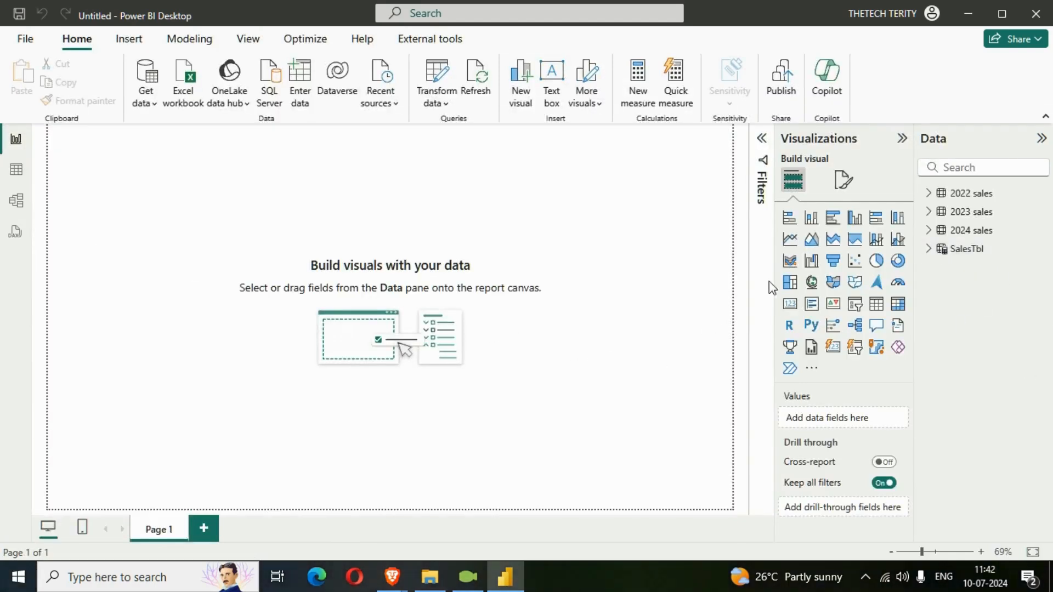
pyautogui.click(853, 221)
pyautogui.moveTo(159, 213); pyautogui.dragTo(197, 304)
pyautogui.moveTo(239, 365); pyautogui.dragTo(502, 473)
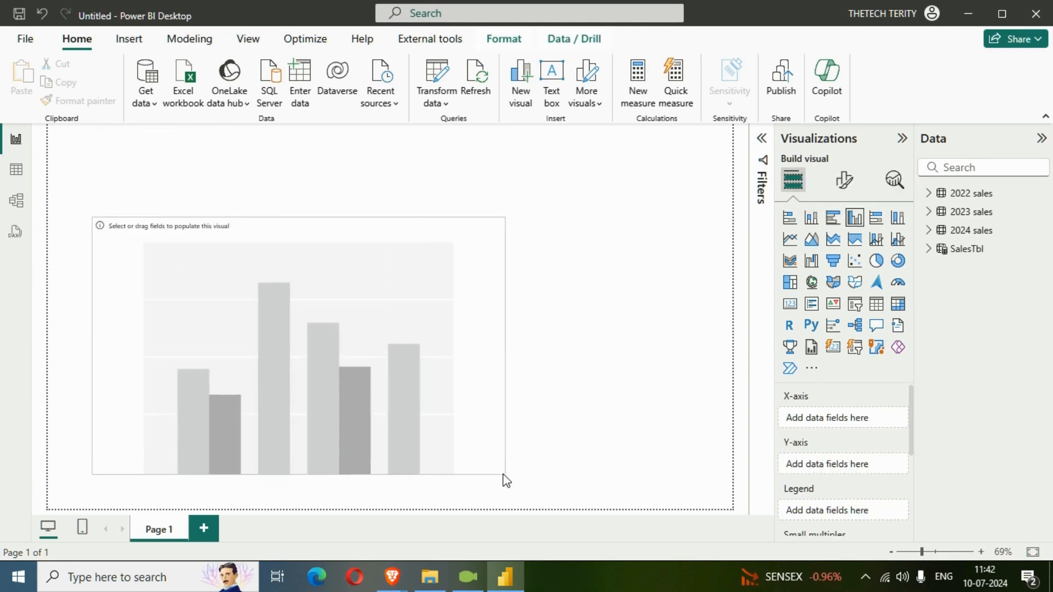
# - Plot Sum of Sales by Year from SalesTbl, removing the Quarter, Month and Day levels of the Month hierarchy
pyautogui.click(932, 250)
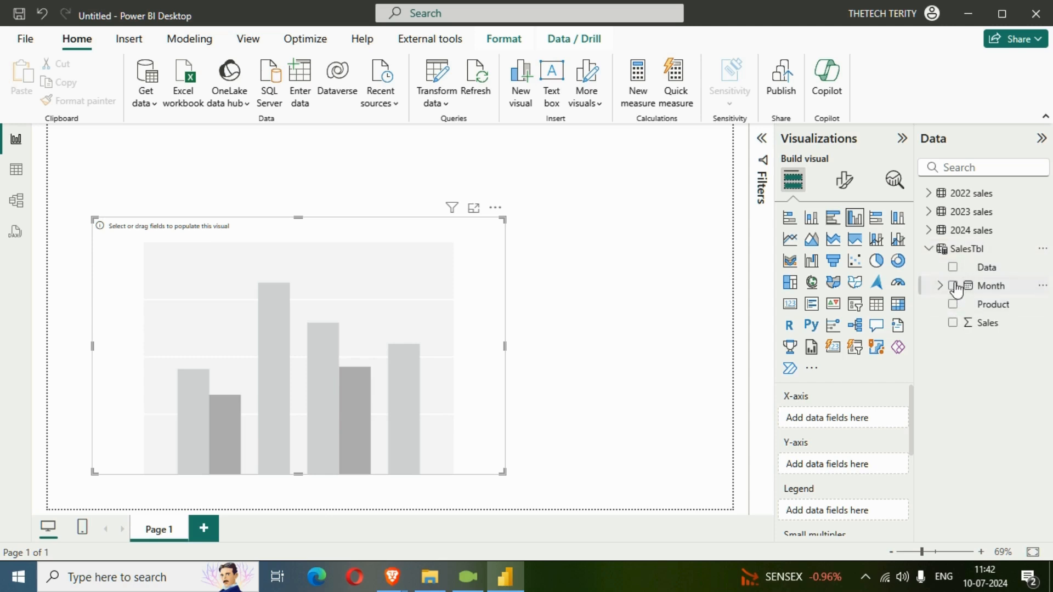
pyautogui.click(953, 286)
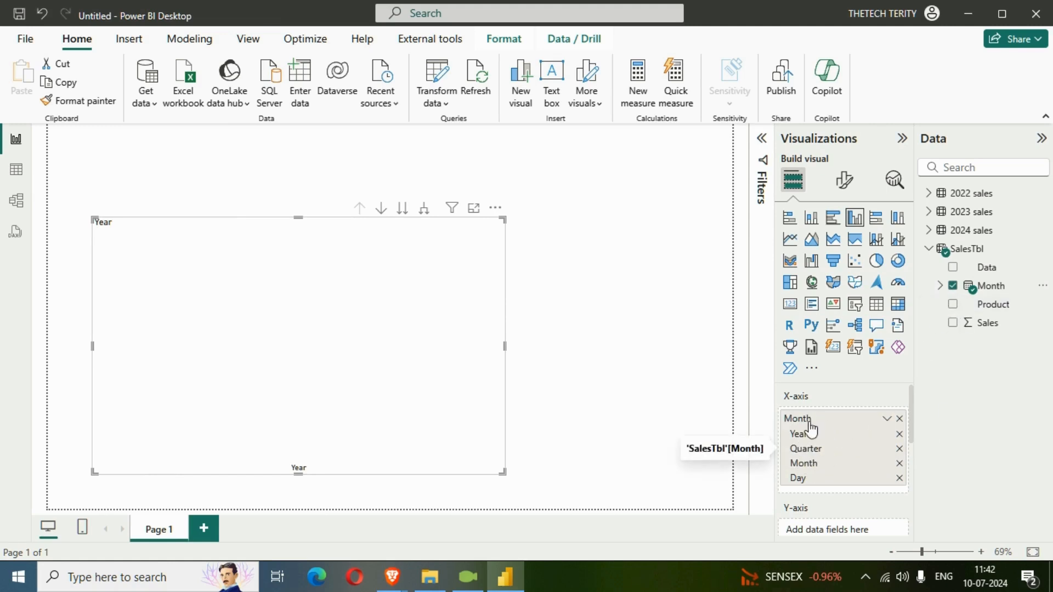
pyautogui.click(900, 449)
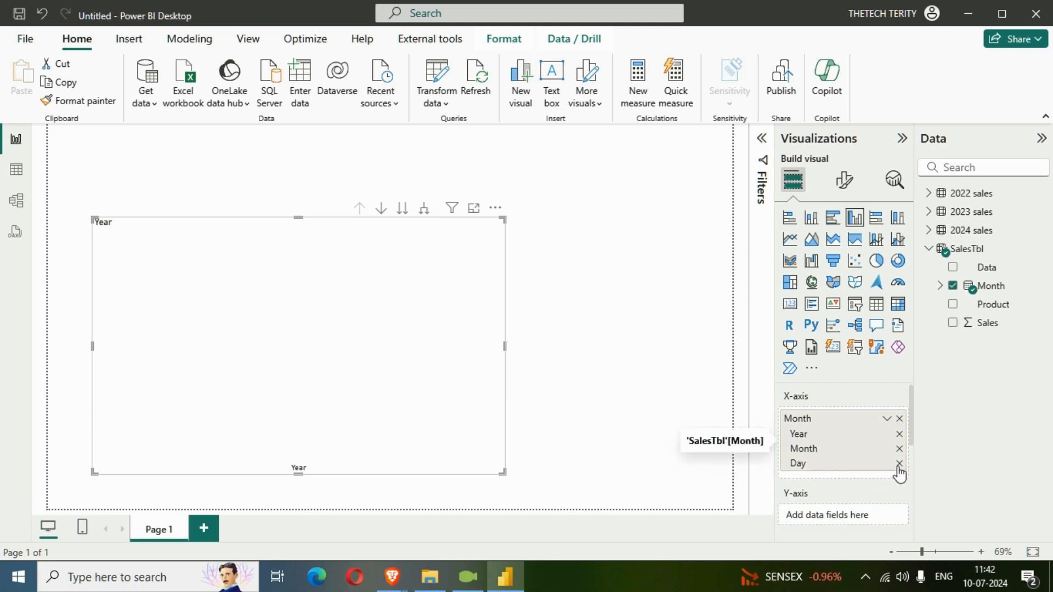
pyautogui.click(900, 449)
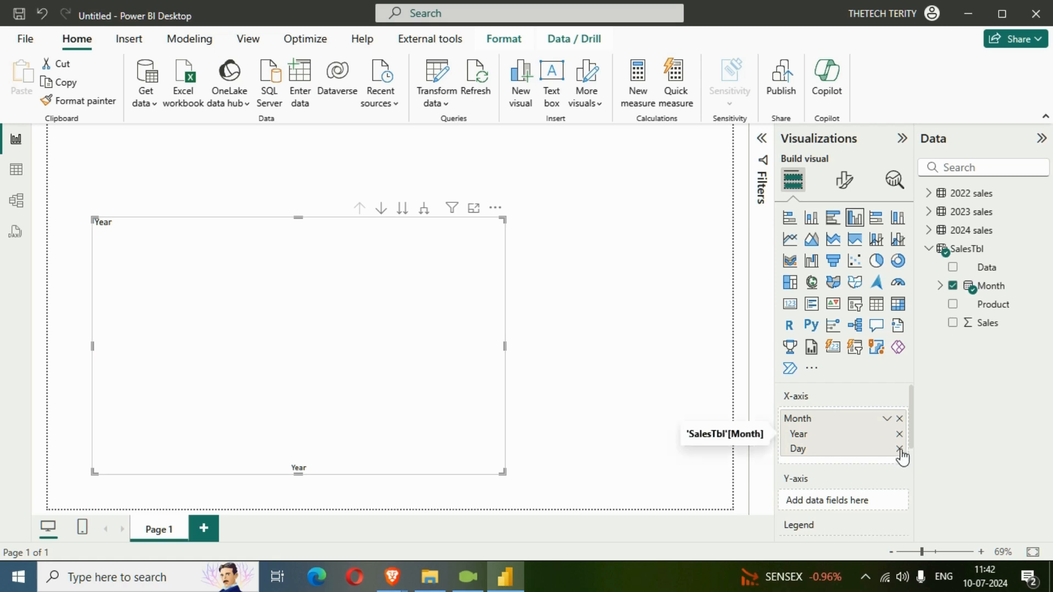
pyautogui.click(900, 449)
pyautogui.click(953, 323)
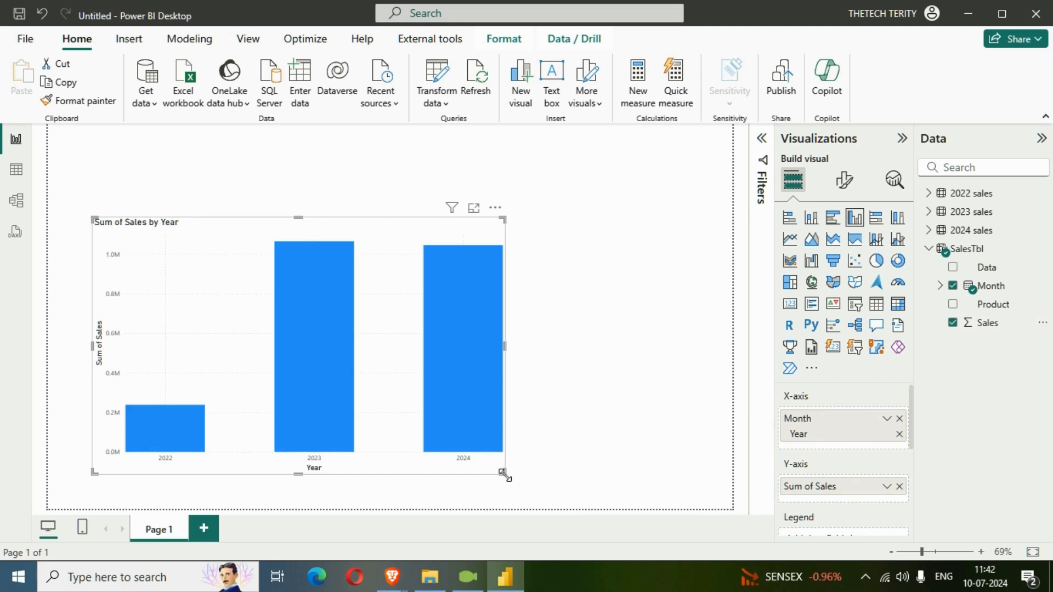
# - Enlarge the column chart by stretching its corner and top edge
pyautogui.moveTo(502, 473); pyautogui.dragTo(665, 491)
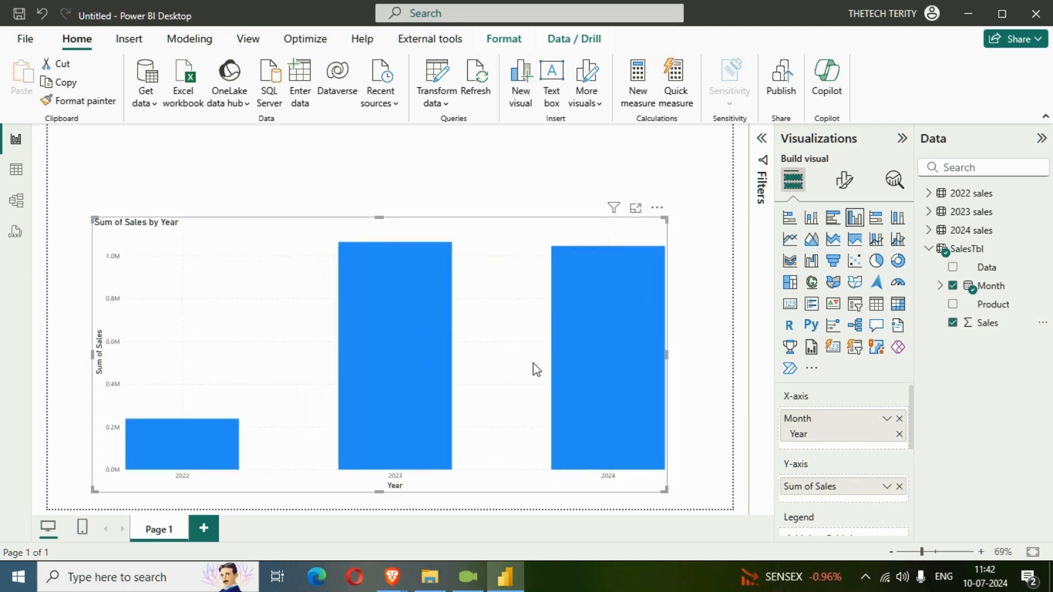
pyautogui.moveTo(383, 217); pyautogui.dragTo(382, 170)
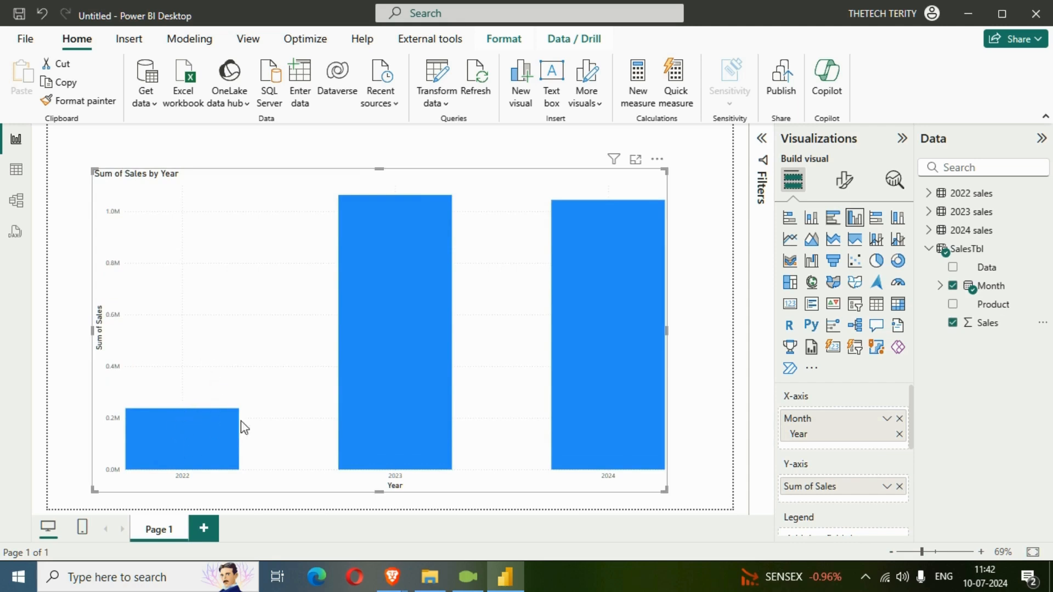
# - Turn on the chart's data labels and set their value font to size 15 and bold
pyautogui.click(845, 181)
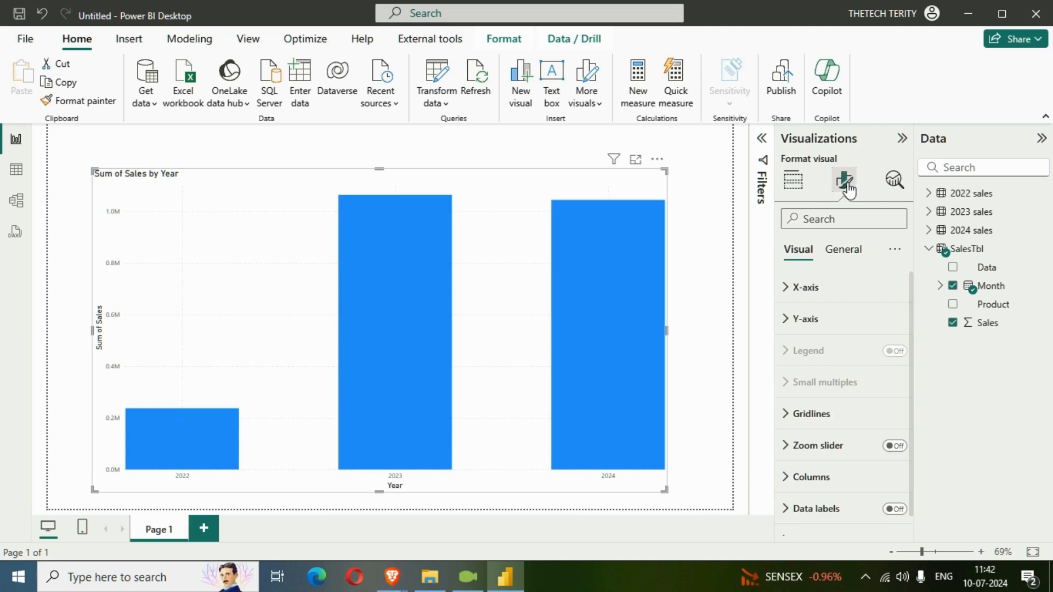
pyautogui.scroll(-1, 825, 463)
pyautogui.click(895, 489)
pyautogui.click(861, 500)
pyautogui.scroll(-5, 856, 509)
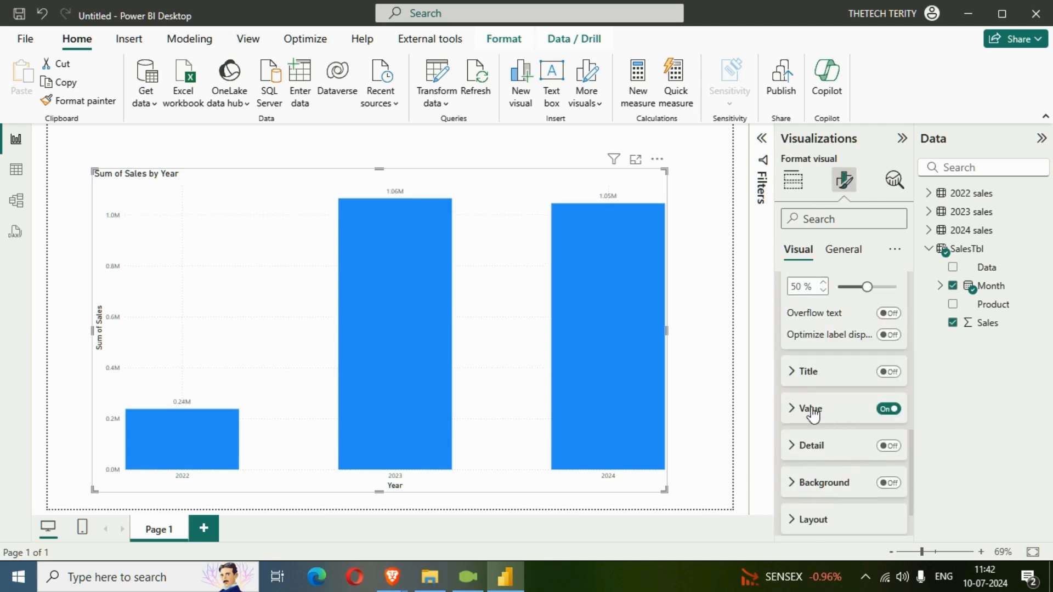
pyautogui.click(809, 410)
pyautogui.scroll(-3, 867, 437)
pyautogui.click(897, 343)
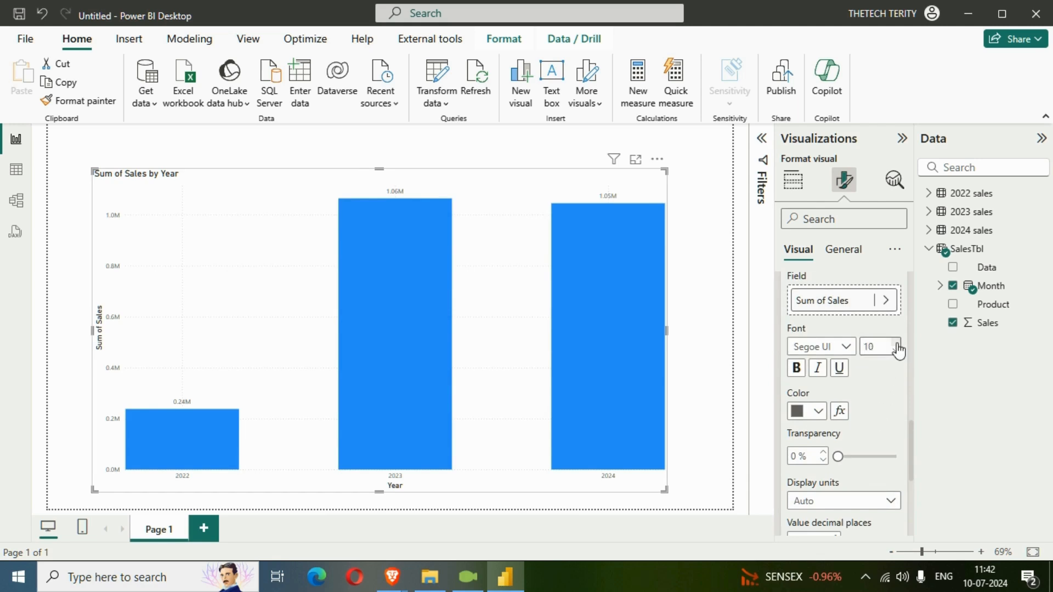
pyautogui.click(896, 344)
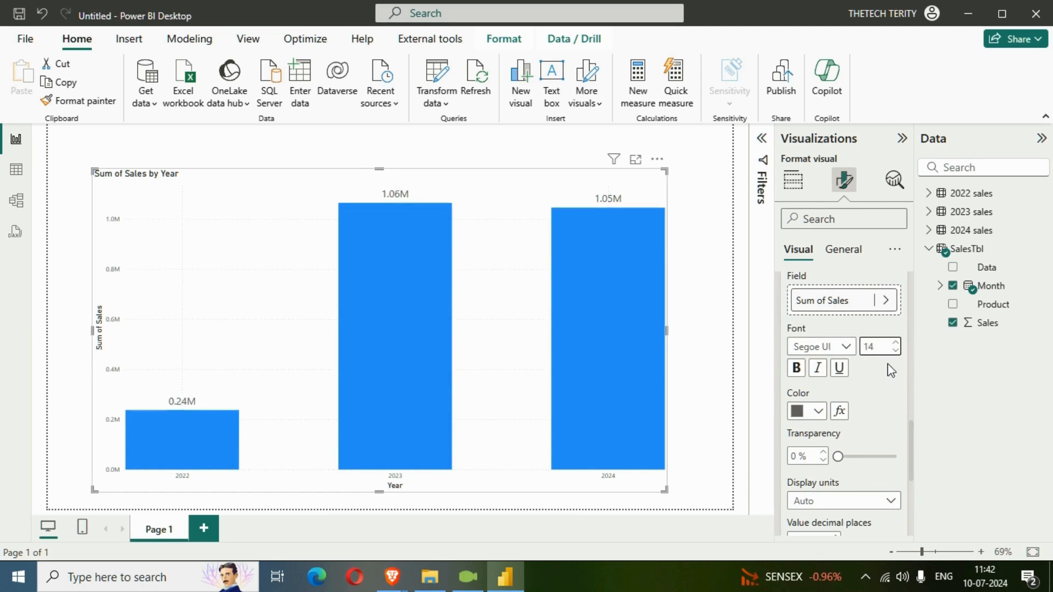
pyautogui.click(796, 372)
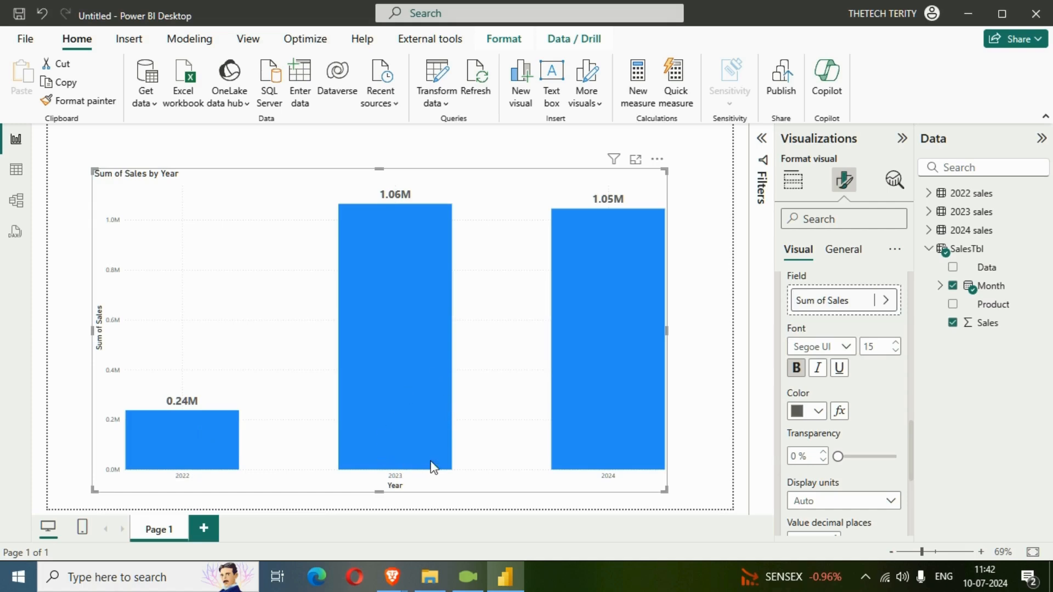
# - Stretch the column chart to fill most of the report canvas
pyautogui.moveTo(400, 222)
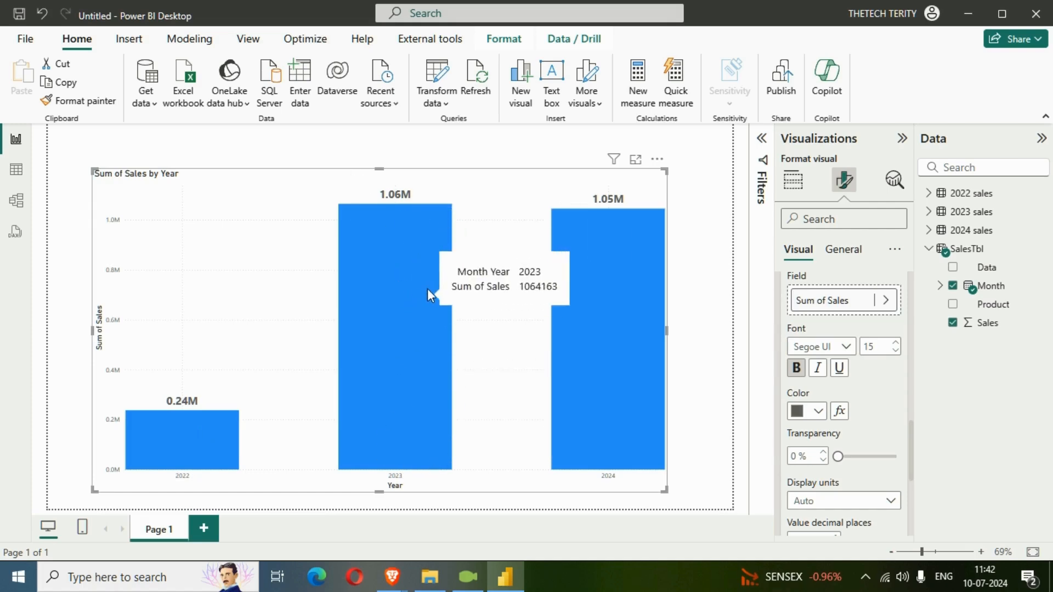
pyautogui.moveTo(653, 378)
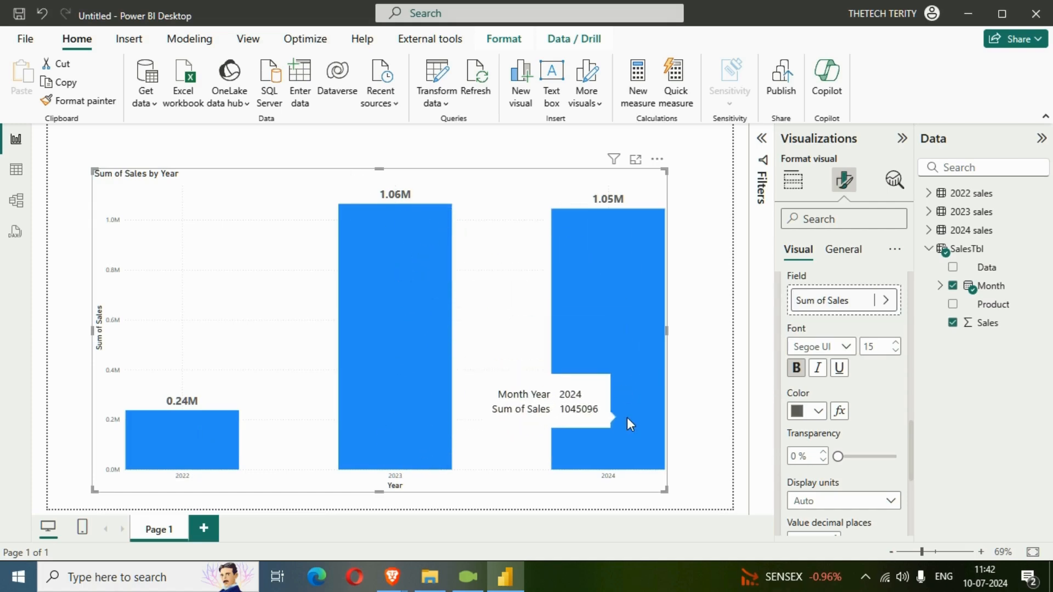
pyautogui.moveTo(379, 169); pyautogui.dragTo(383, 147)
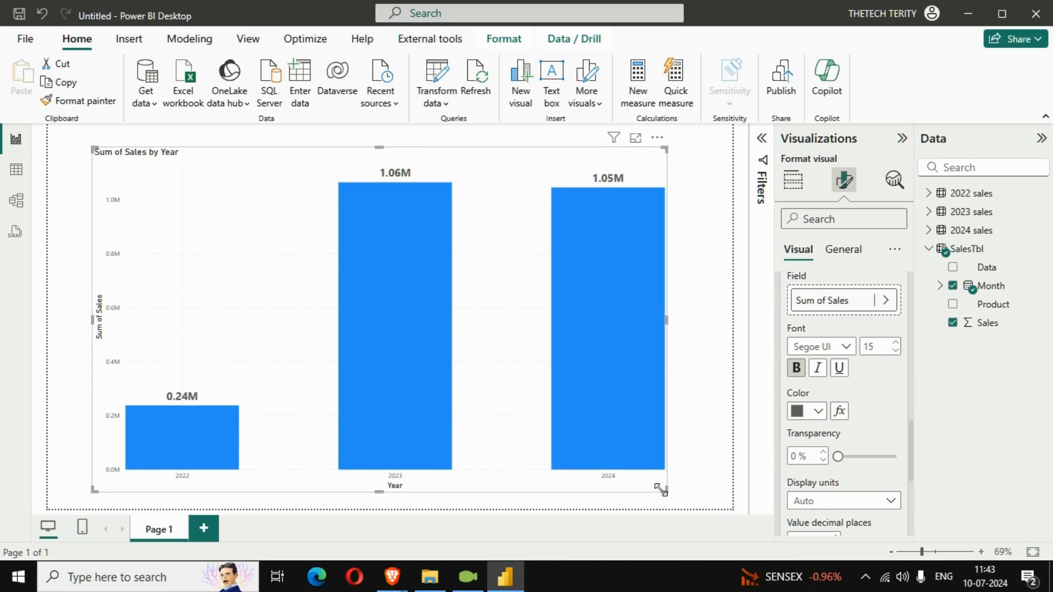
pyautogui.moveTo(663, 489); pyautogui.dragTo(697, 505)
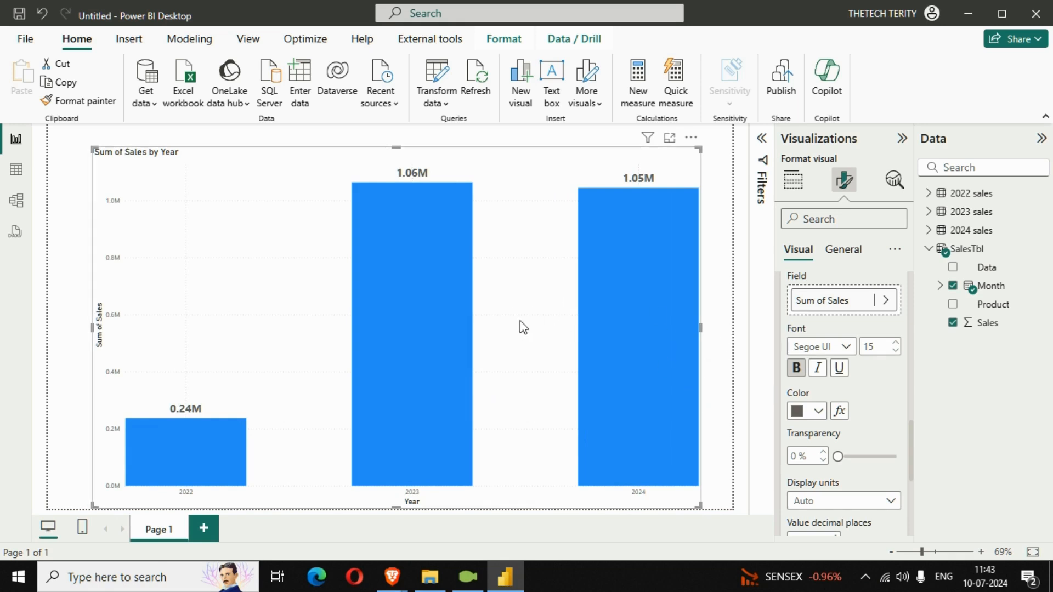
pyautogui.moveTo(700, 328)
pyautogui.mouseDown()
pyautogui.moveTo(714, 330)
pyautogui.moveTo(686, 326)
pyautogui.mouseUp()
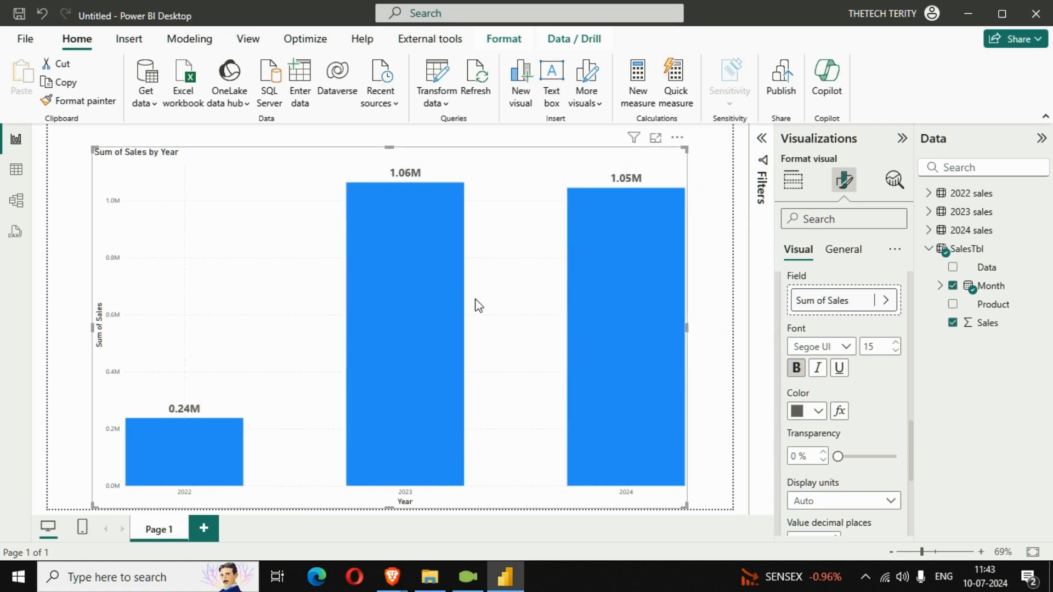
# - Open the Power Query editor with Transform data
pyautogui.moveTo(370, 360)
pyautogui.moveTo(600, 387)
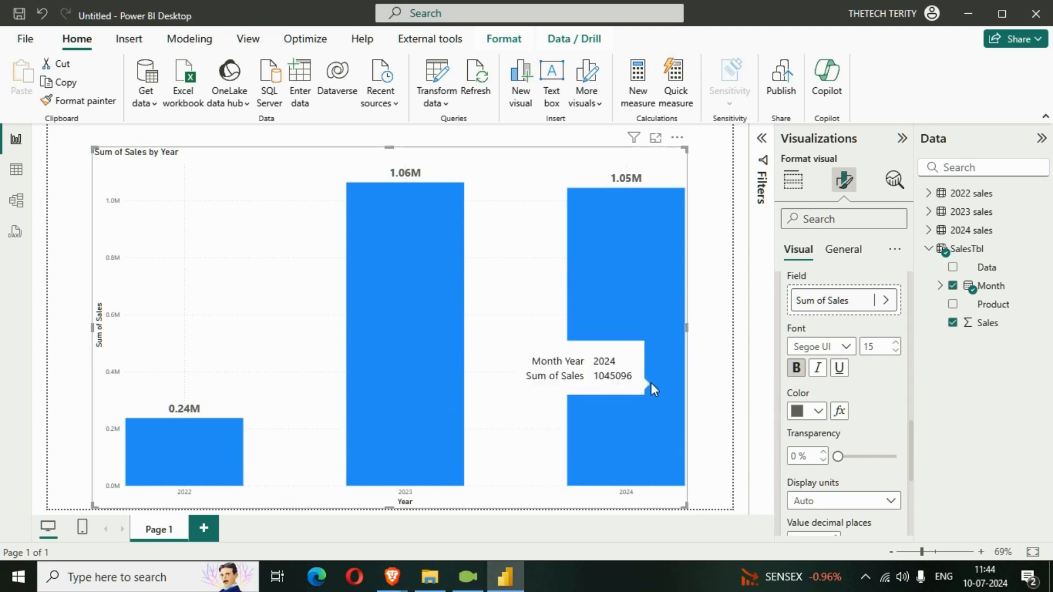
pyautogui.click(715, 306)
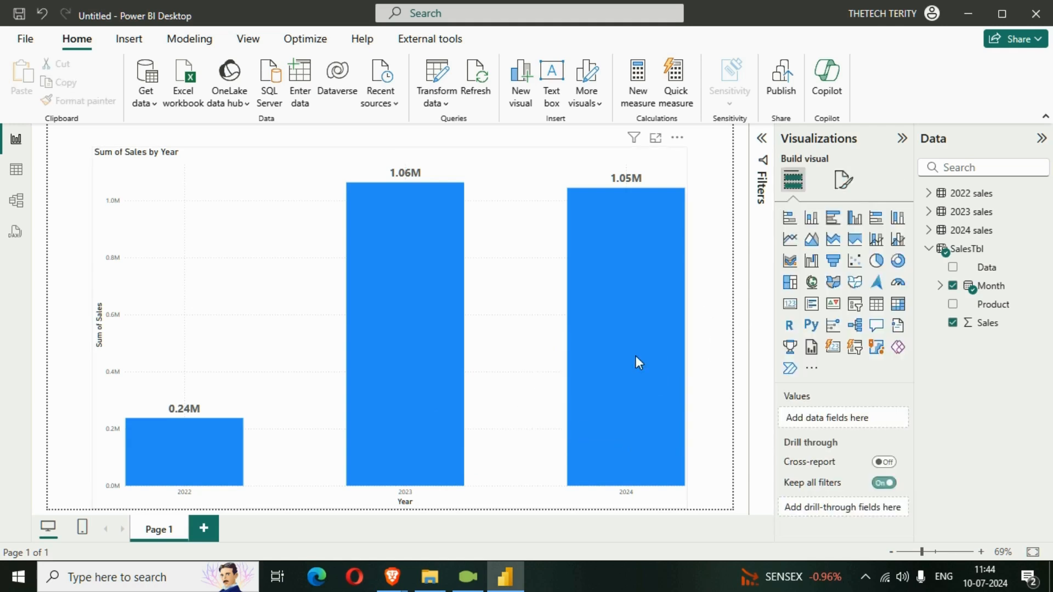
pyautogui.click(445, 98)
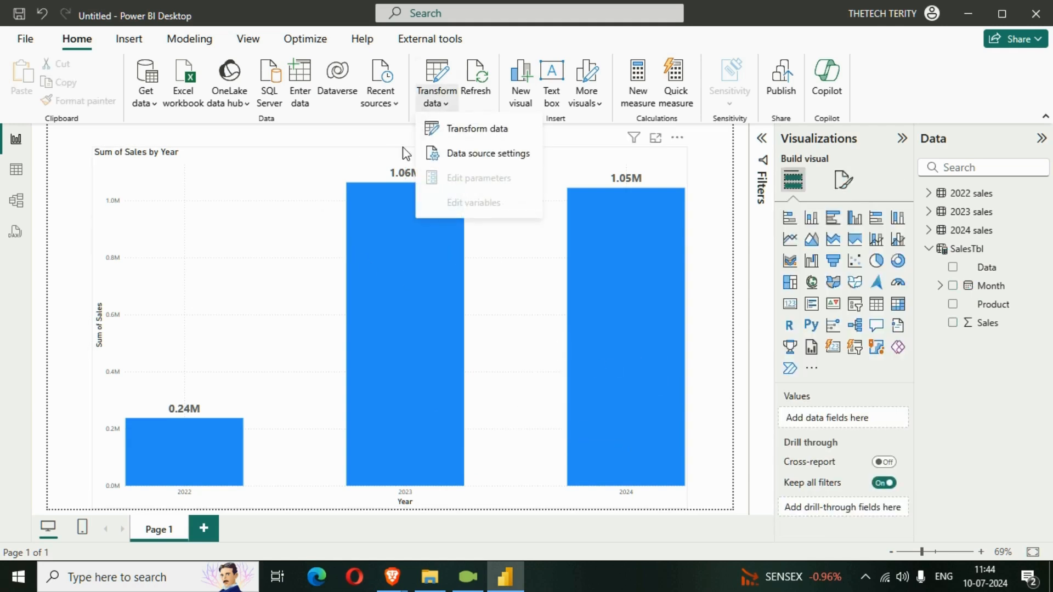
pyautogui.click(488, 135)
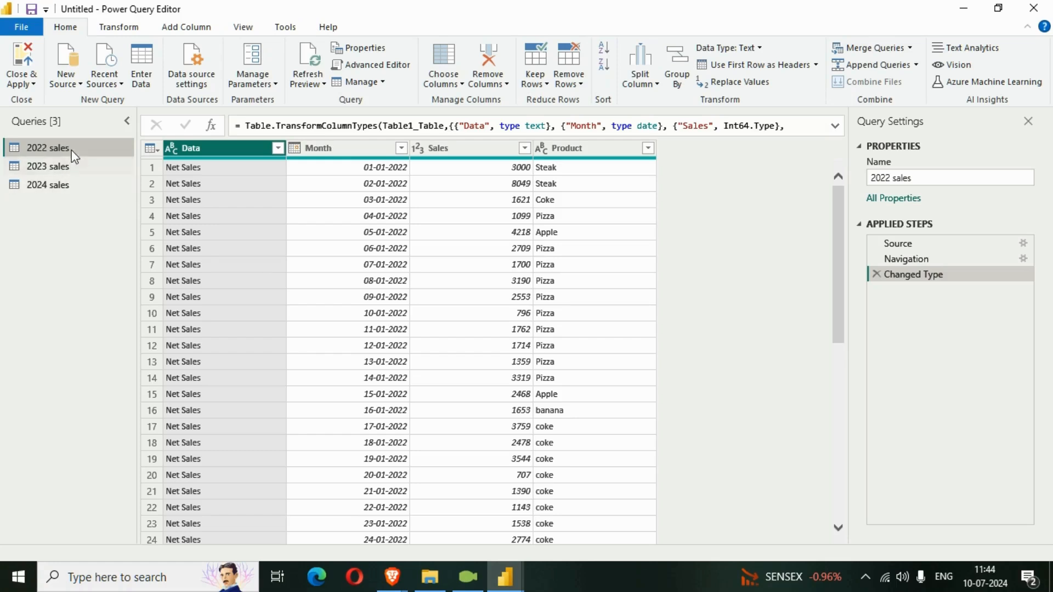
# - Turn off Include in report refresh for the 2022 sales and 2023 sales queries
pyautogui.rightClick(51, 153)
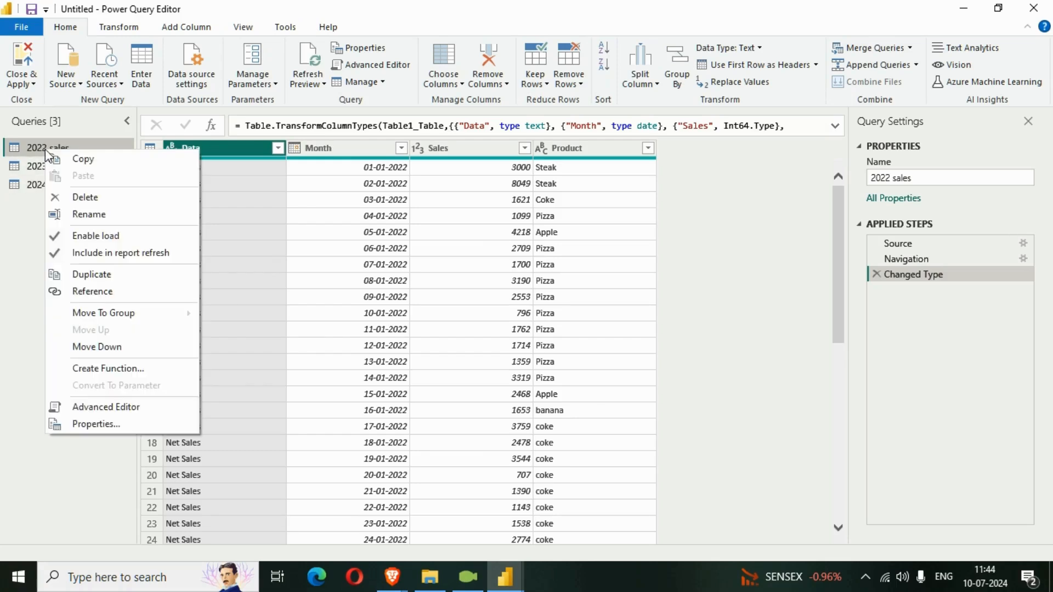
pyautogui.click(61, 255)
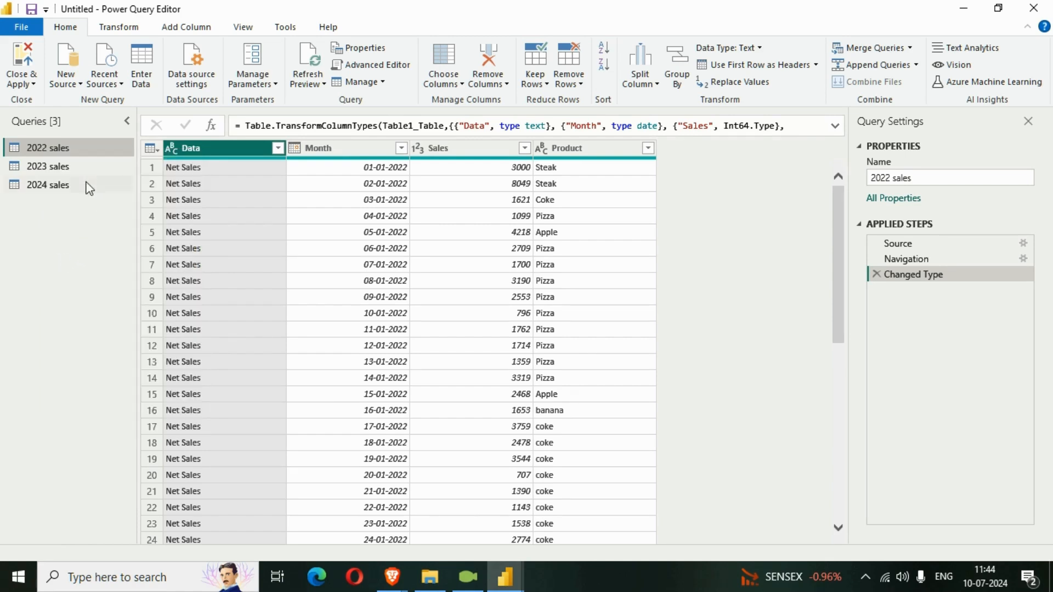
pyautogui.rightClick(64, 168)
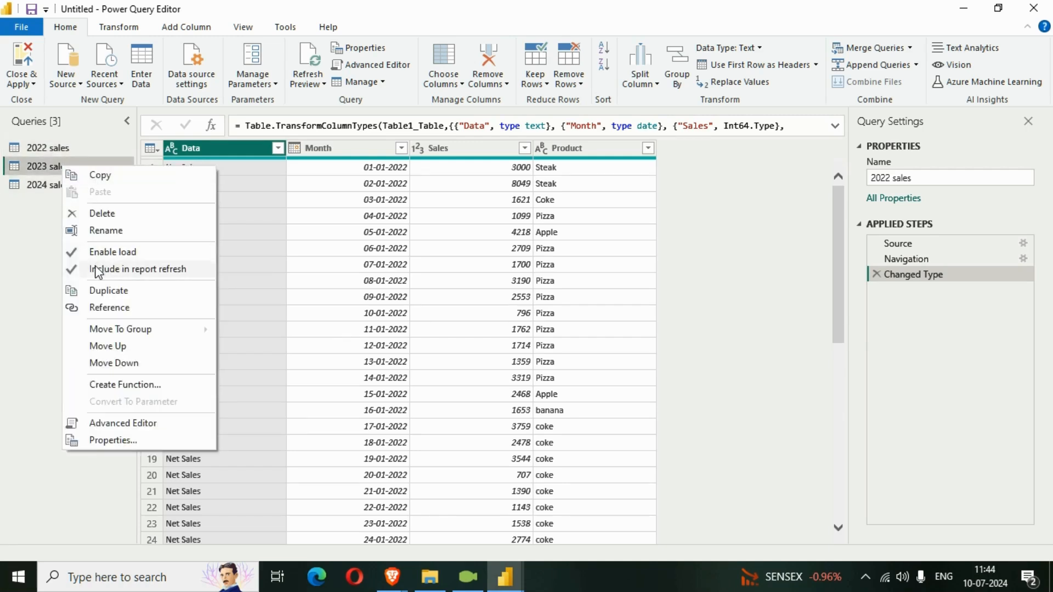
pyautogui.click(98, 270)
pyautogui.rightClick(76, 151)
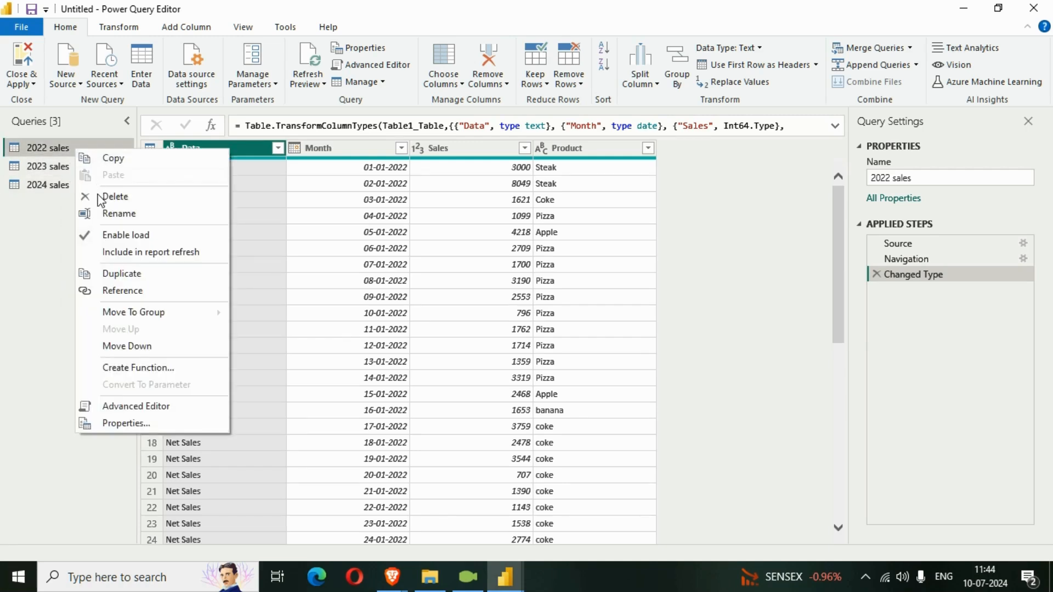
pyautogui.click(59, 189)
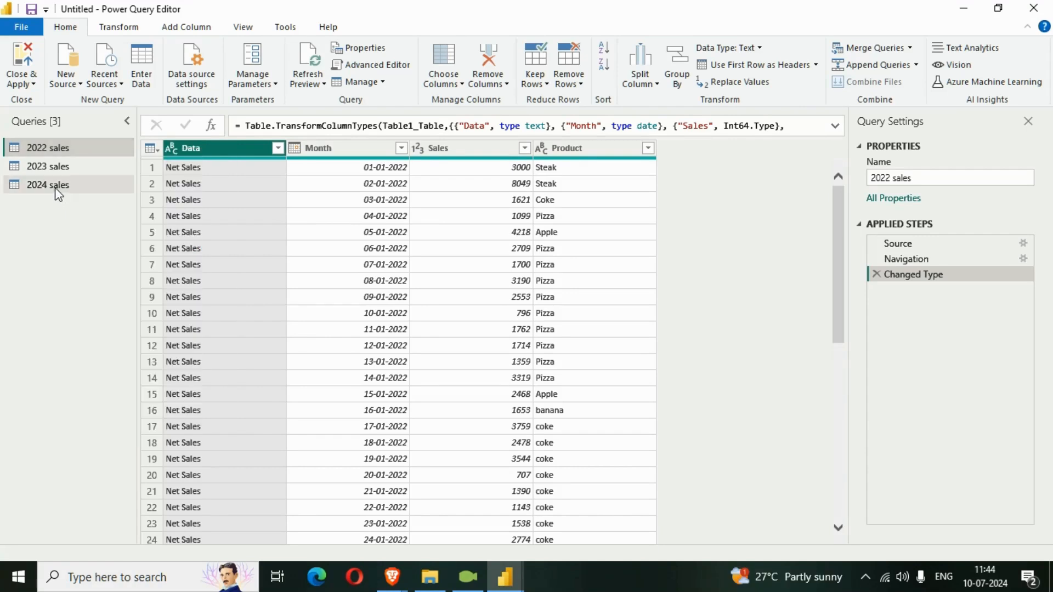
pyautogui.rightClick(56, 189)
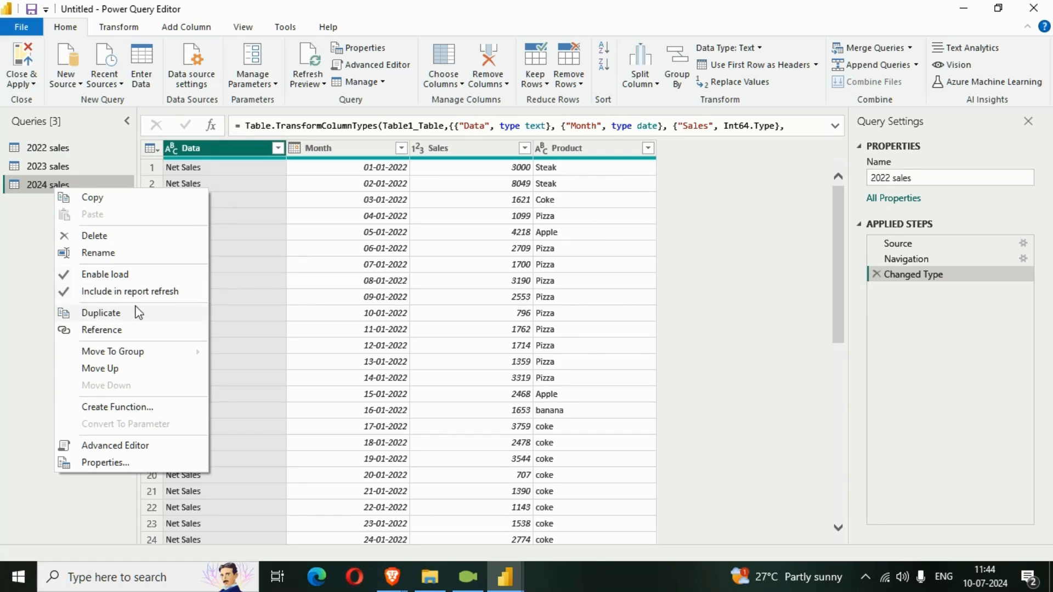
pyautogui.click(20, 291)
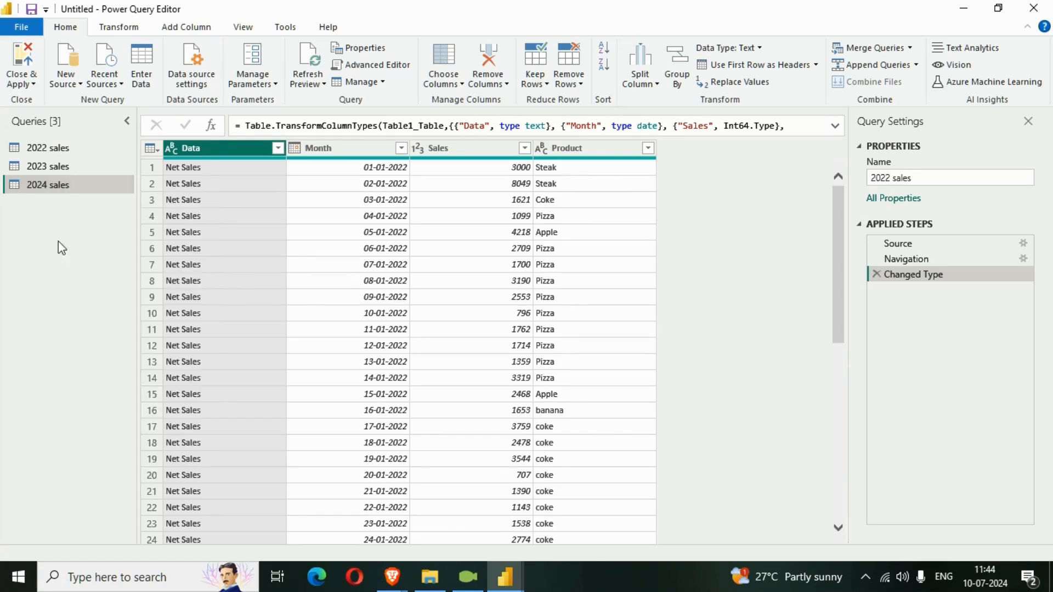
# - Close Power Query, apply the changes, and select the column chart on the report
pyautogui.click(22, 83)
pyautogui.click(24, 100)
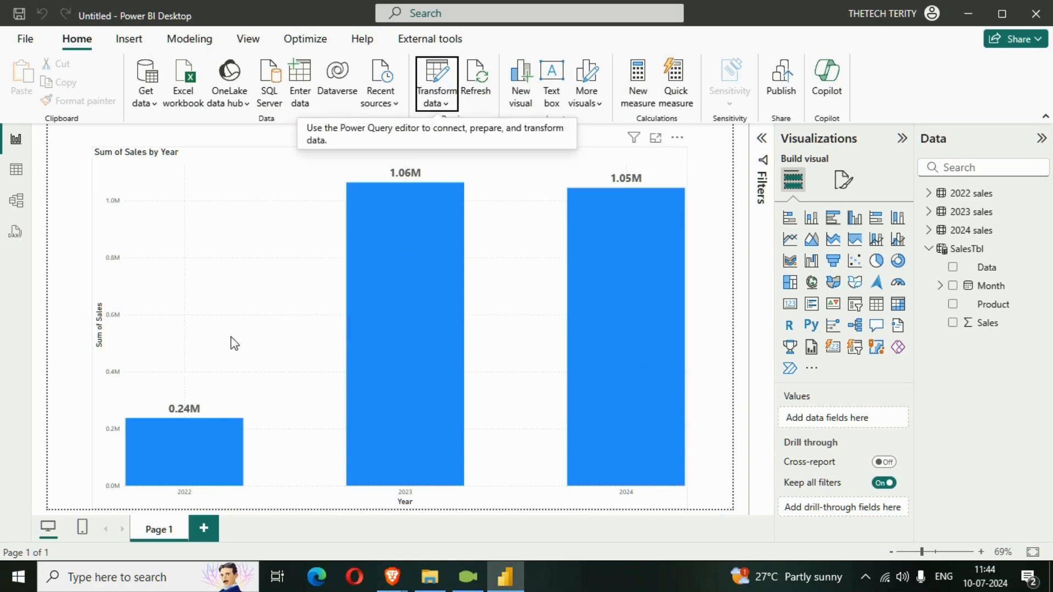
pyautogui.click(267, 333)
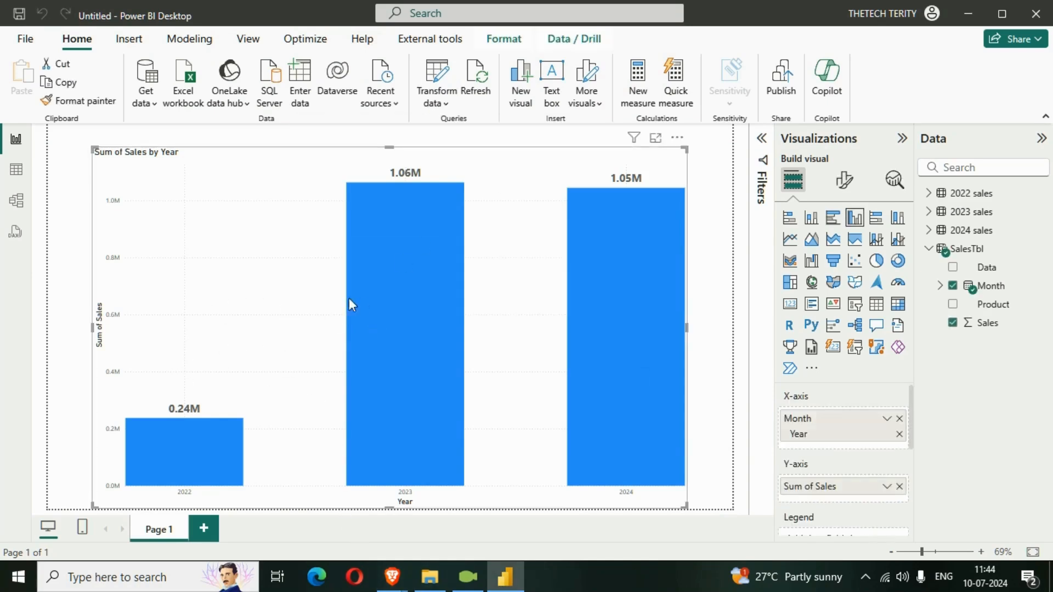
# - Open the sales_data workbook from the Section 2 folder and autofit the table columns A to D on 2022 Sales
pyautogui.click(429, 576)
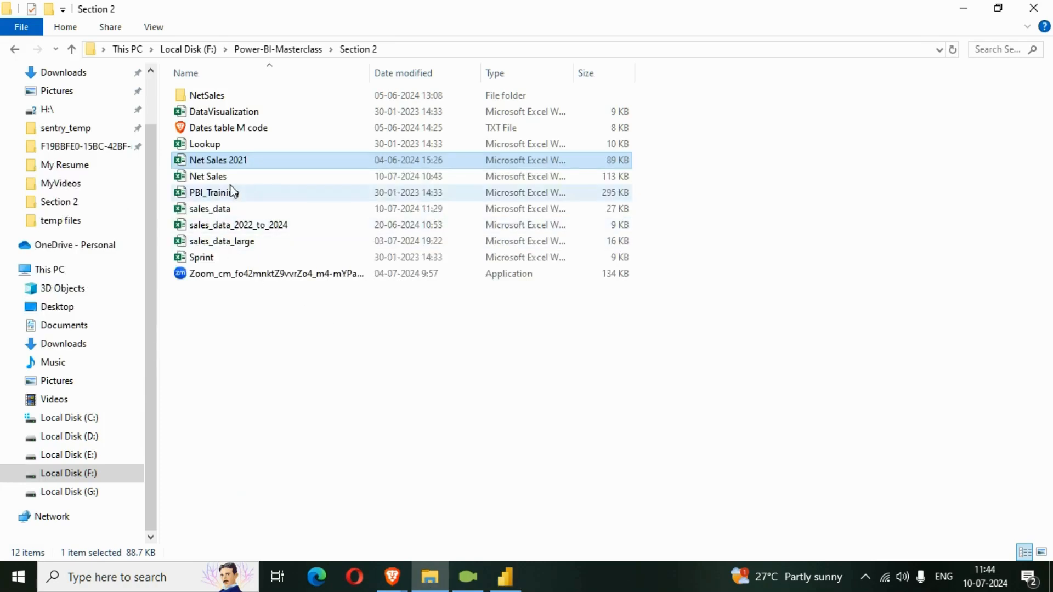
pyautogui.doubleClick(209, 216)
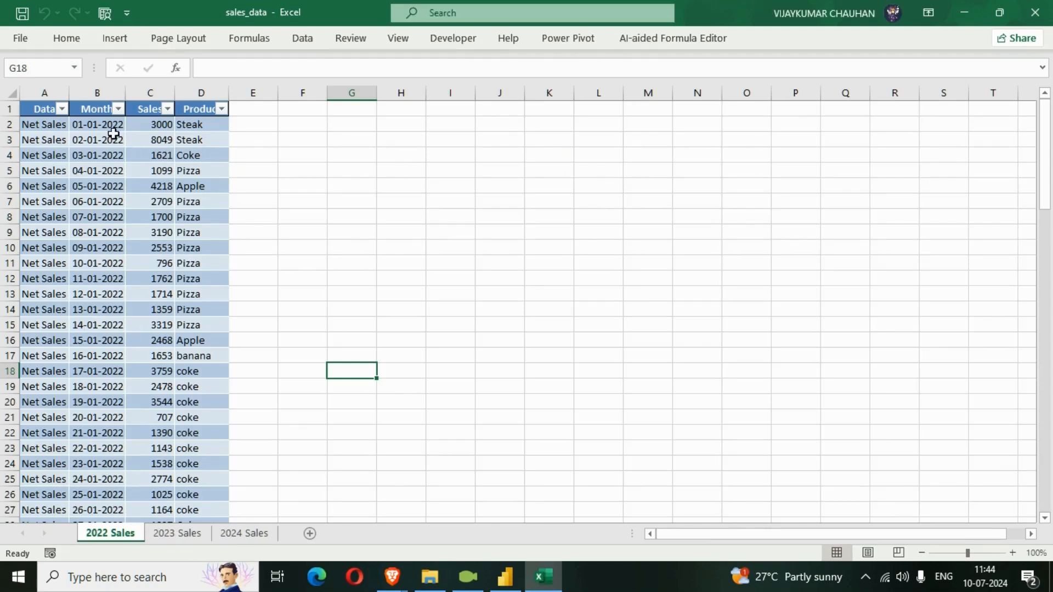
pyautogui.moveTo(47, 93); pyautogui.dragTo(227, 93)
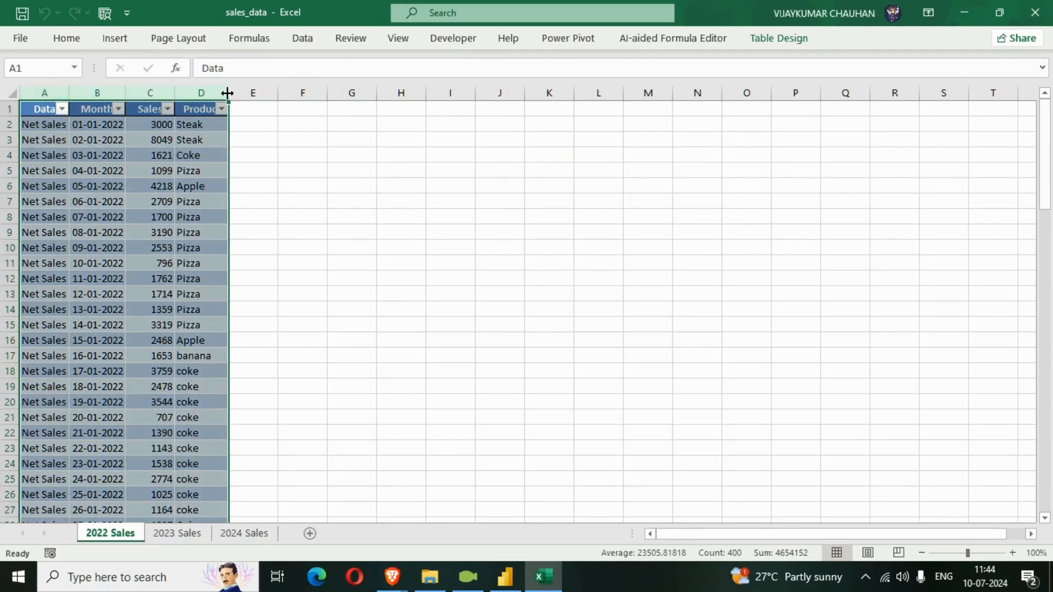
pyautogui.doubleClick(227, 93)
# - Change the first 2022 Sales value in cell C2 to 100000
pyautogui.click(202, 144)
pyautogui.click(171, 127)
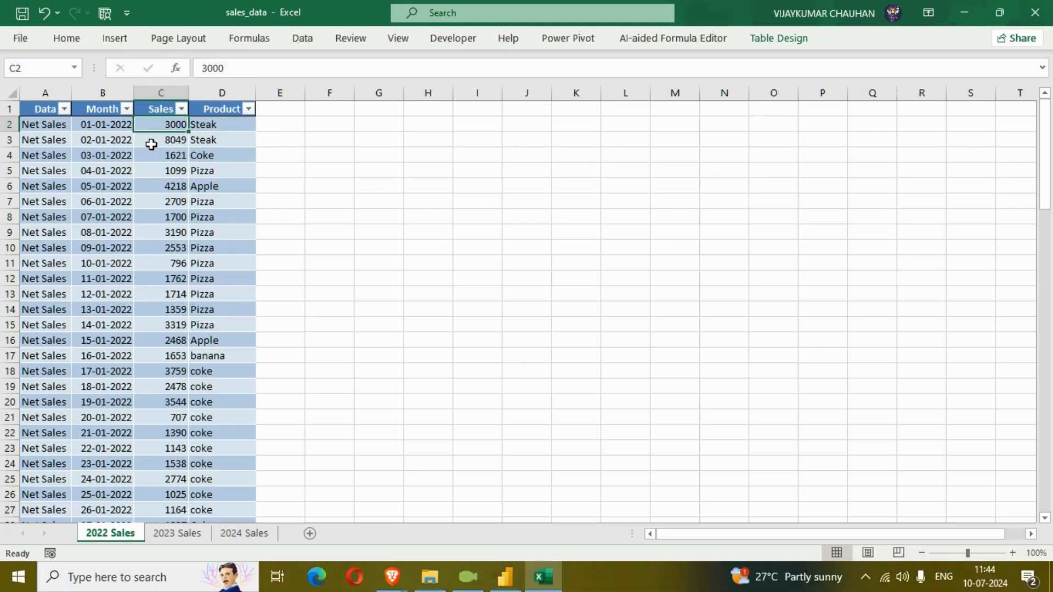
pyautogui.write('10')
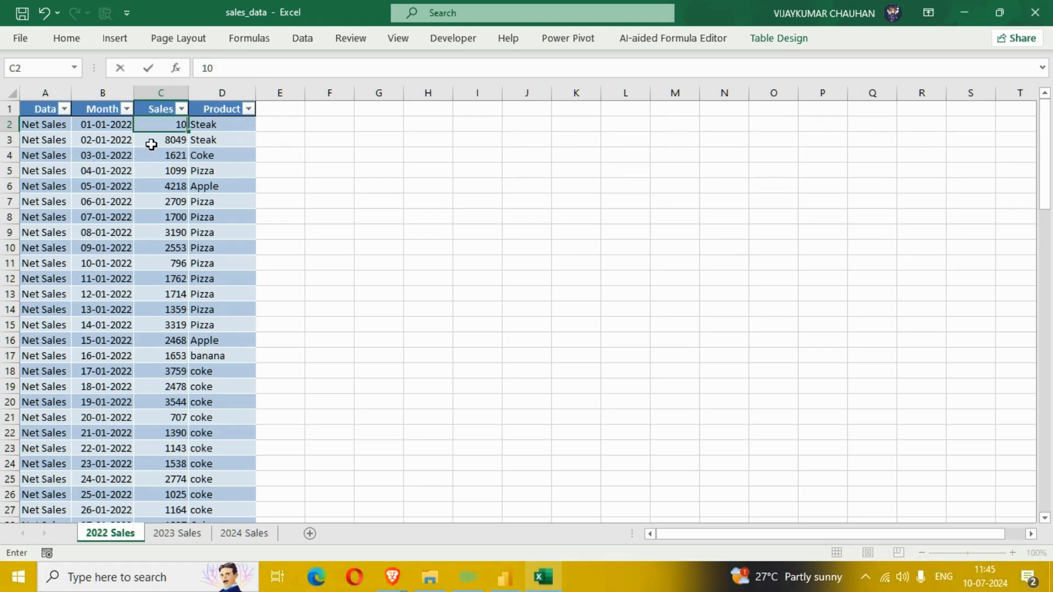
pyautogui.press('Return')
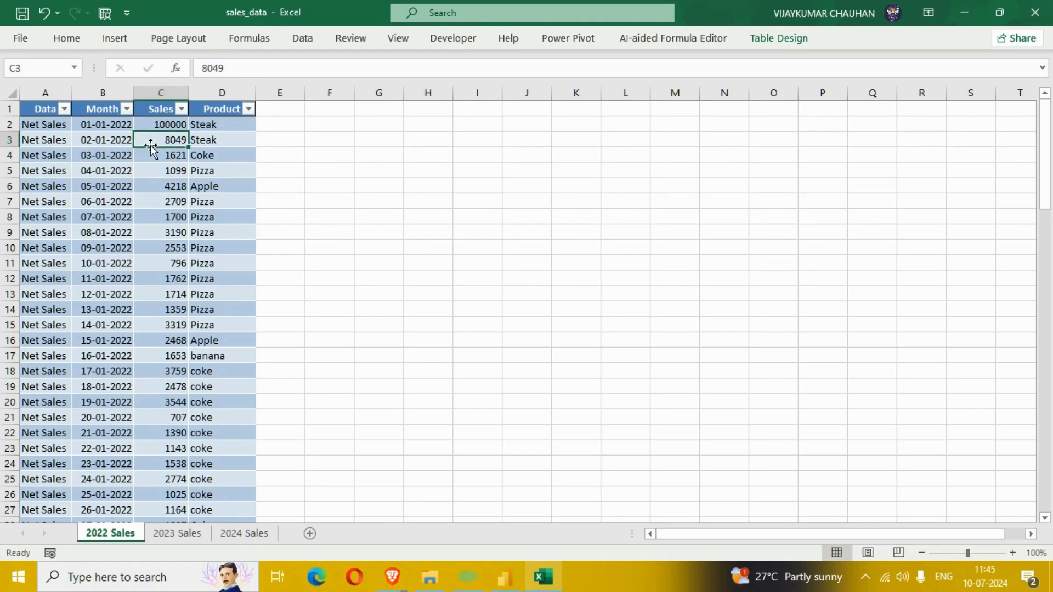
# - On the 2023 Sales sheet, change the first sales value in cell C2 to 100000
pyautogui.click(181, 535)
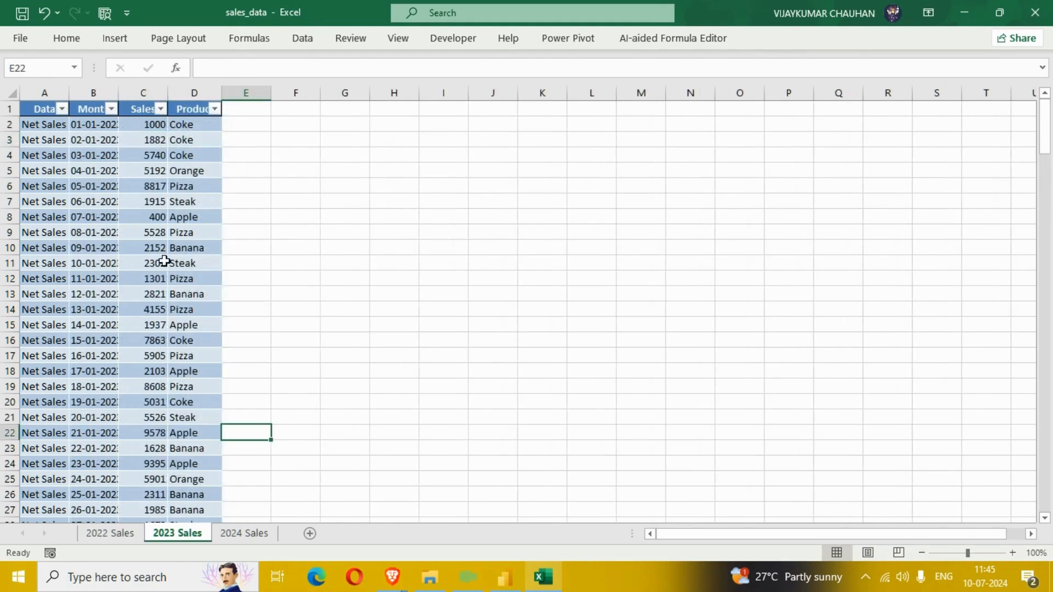
pyautogui.click(155, 128)
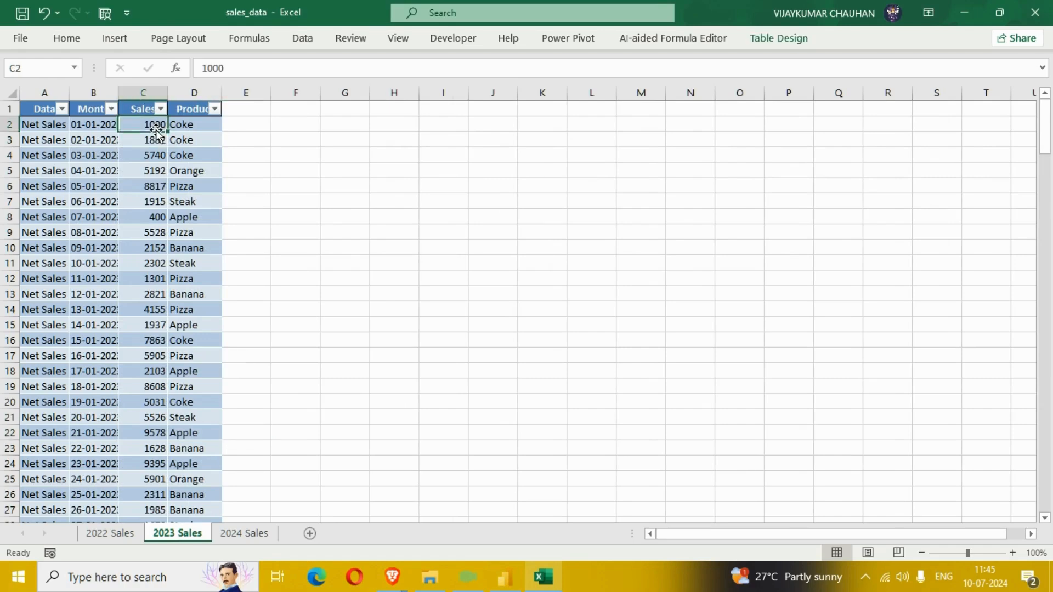
pyautogui.write('10')
pyautogui.press('Return')
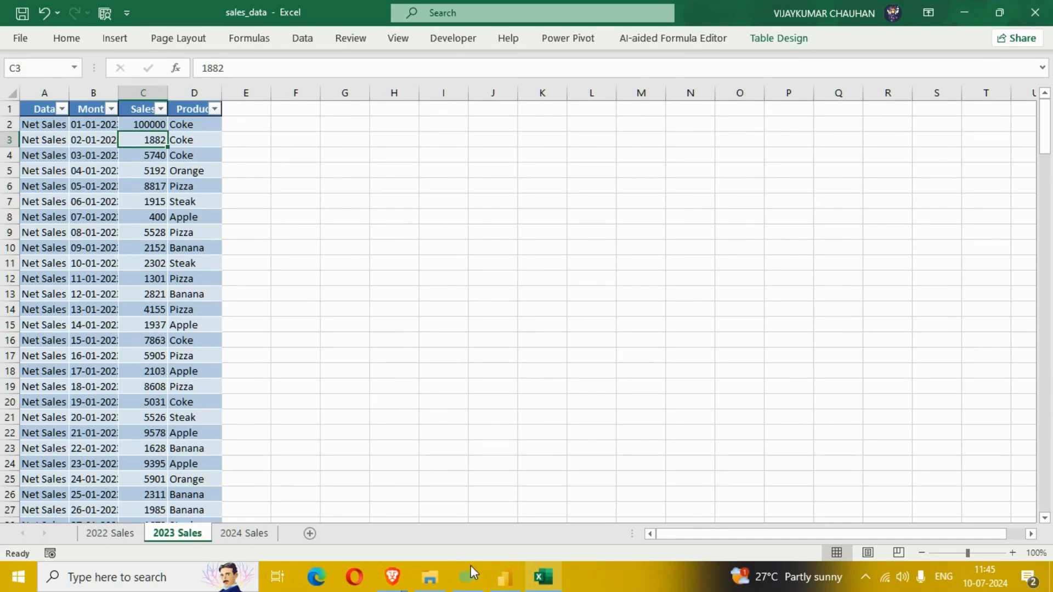
# - Switch to Power BI and refresh the report data
pyautogui.click(504, 577)
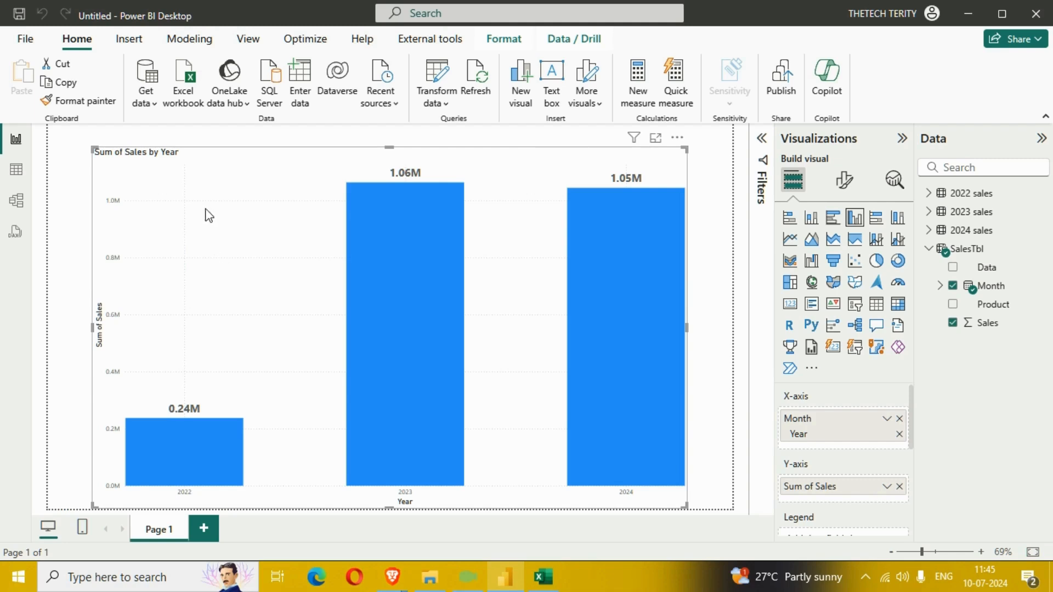
pyautogui.click(478, 88)
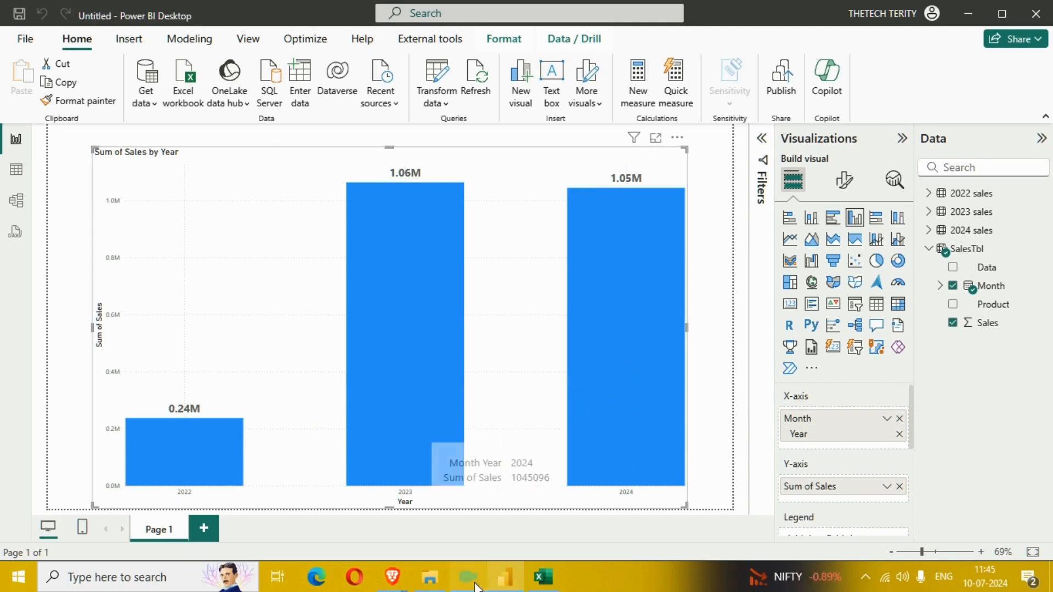
# - Return to the workbook and change the 2024 Sales value in cell C3 to 90403
pyautogui.click(543, 579)
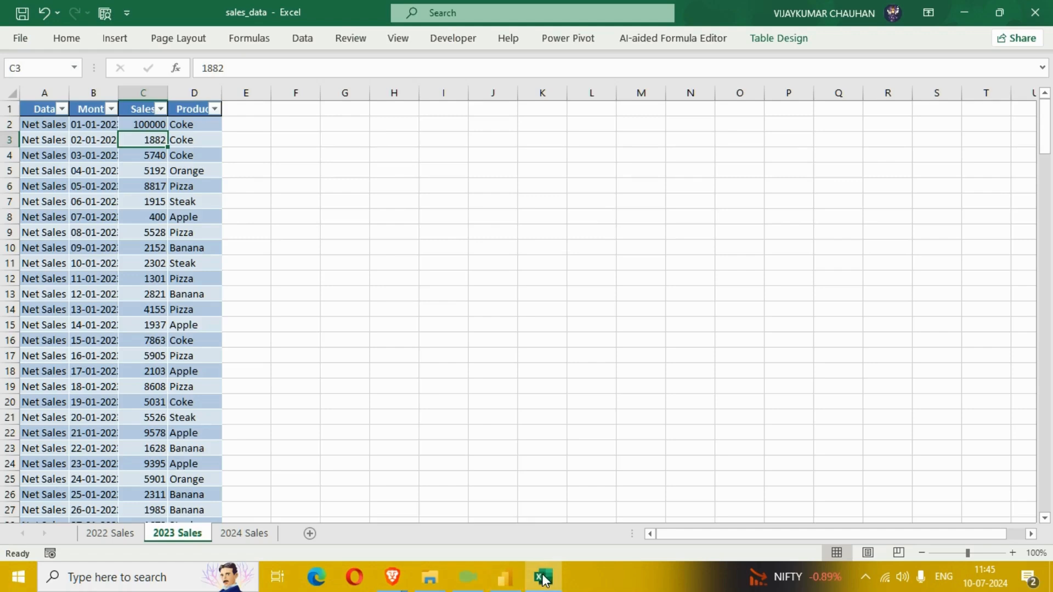
pyautogui.click(240, 535)
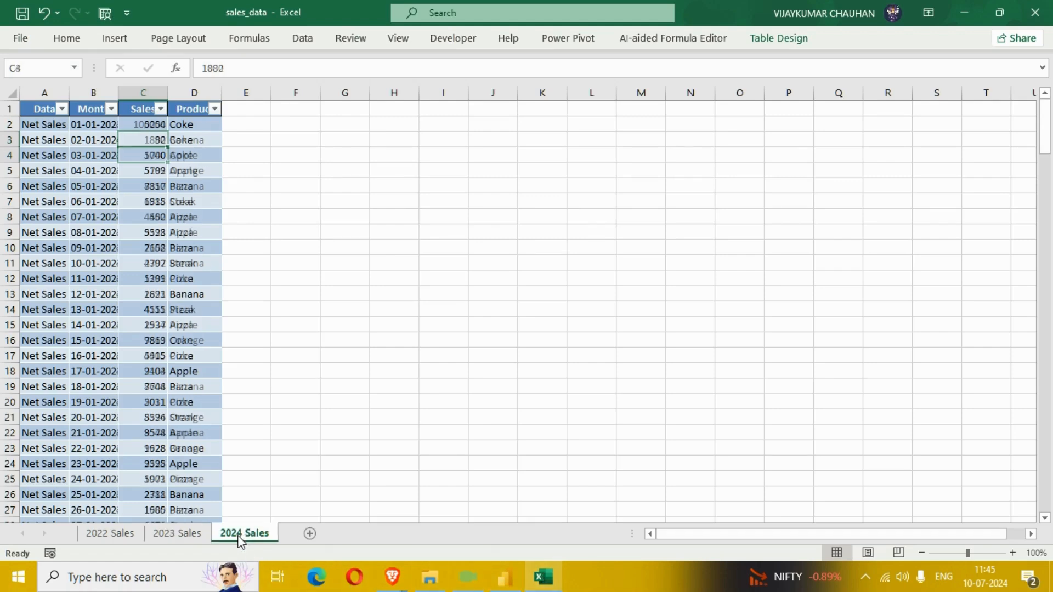
pyautogui.click(142, 140)
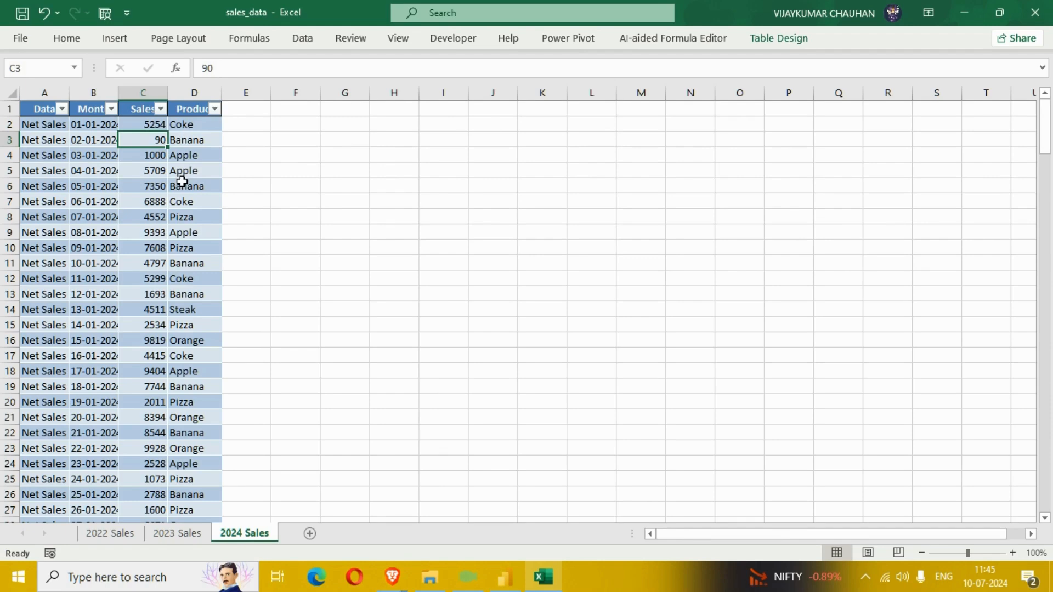
pyautogui.press('F2')
pyautogui.write('403')
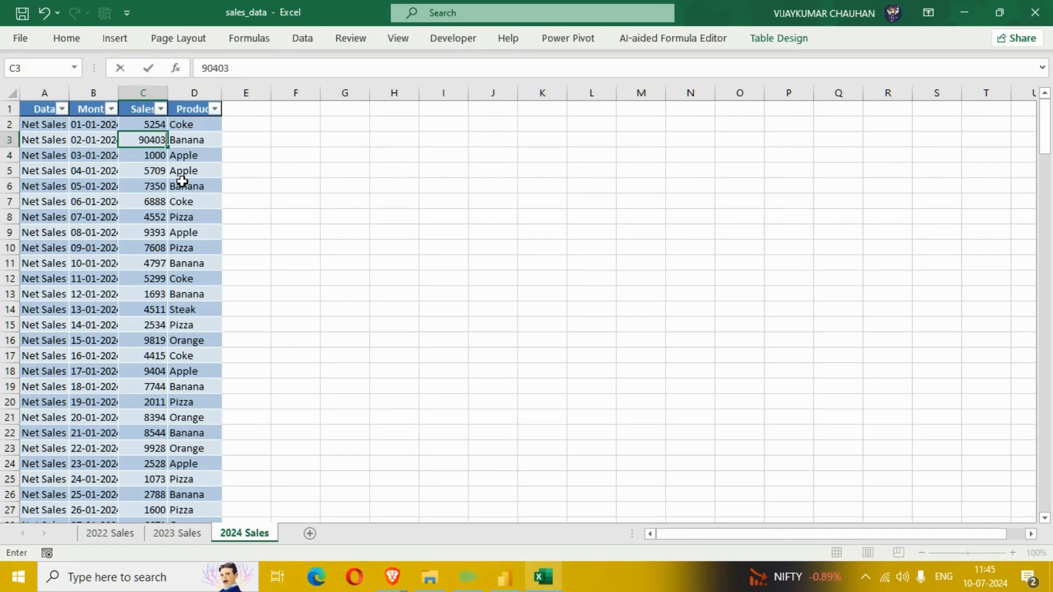
pyautogui.press('Return')
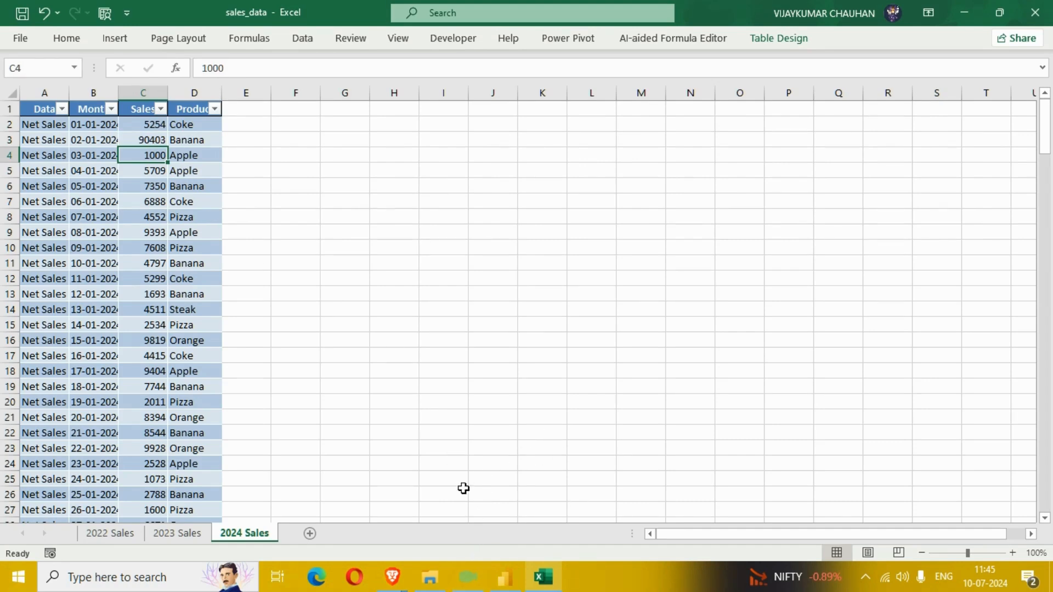
# - Switch to Power BI, refresh the data again, and inspect the 2024 bar's sales total
pyautogui.click(507, 582)
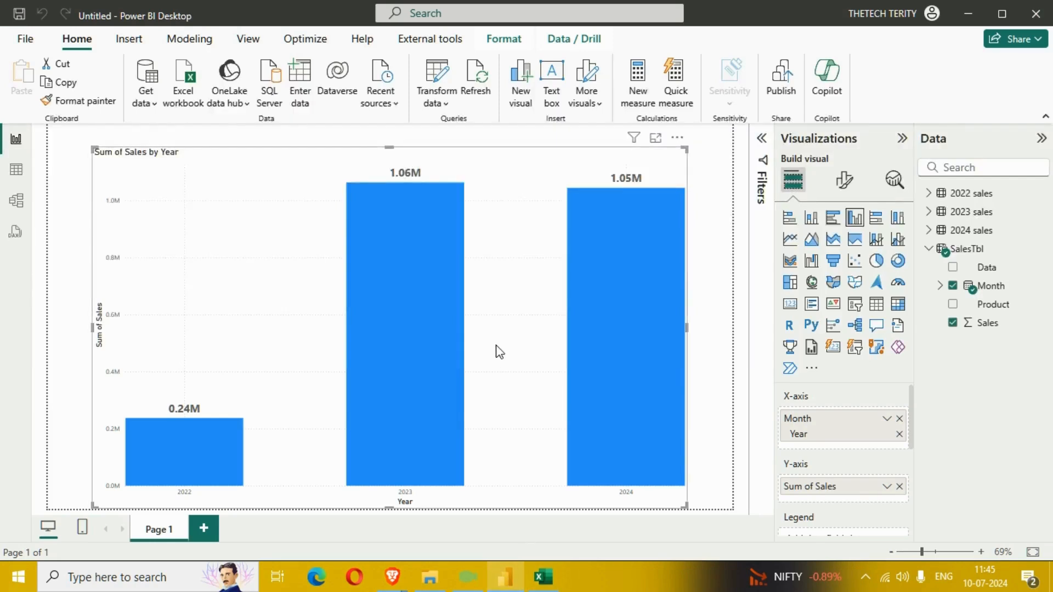
pyautogui.click(481, 85)
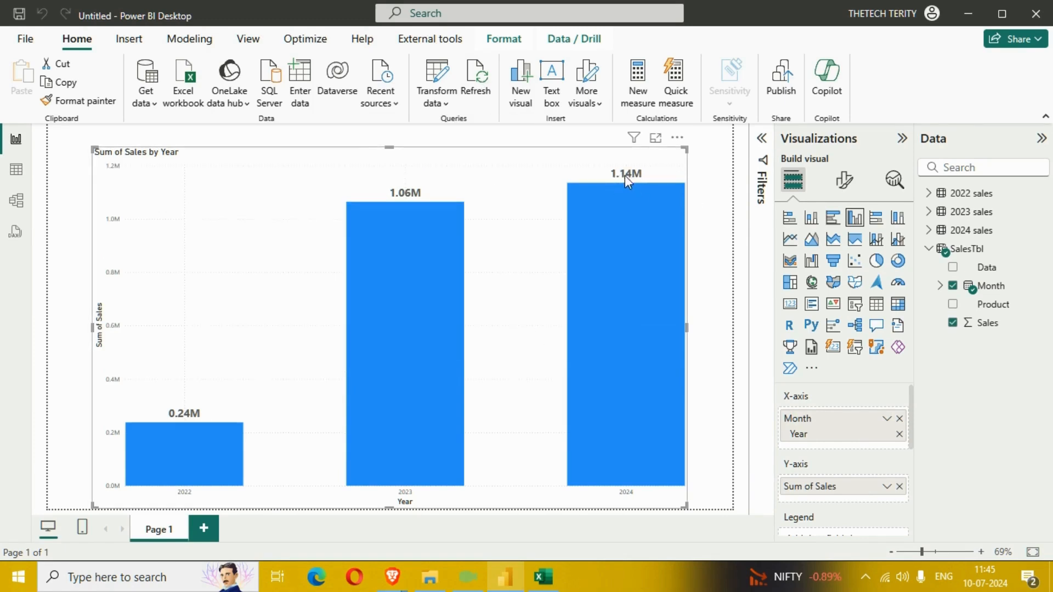
pyautogui.moveTo(656, 238)
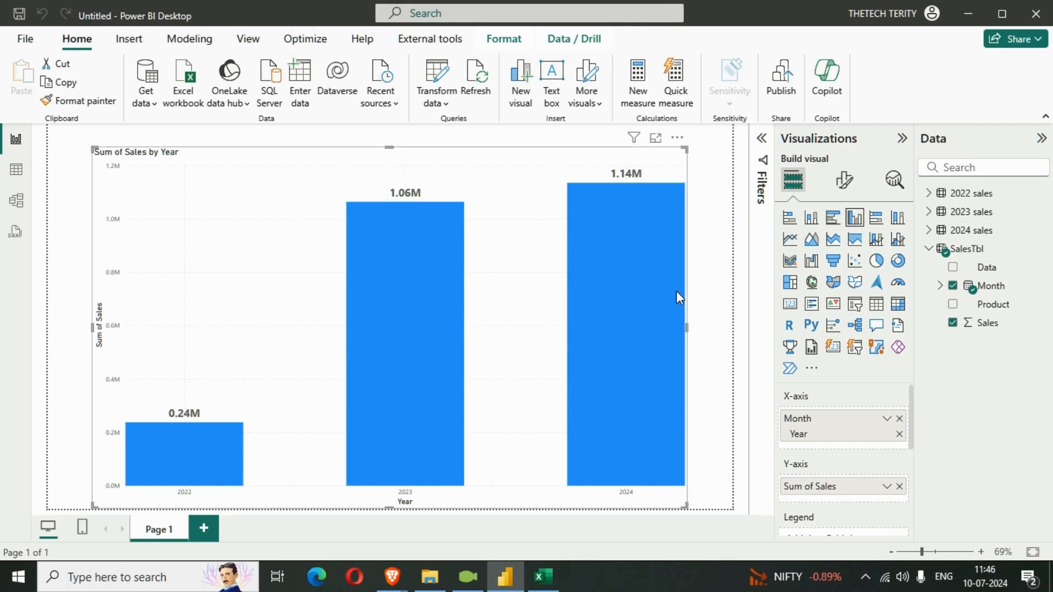
pyautogui.moveTo(676, 291)
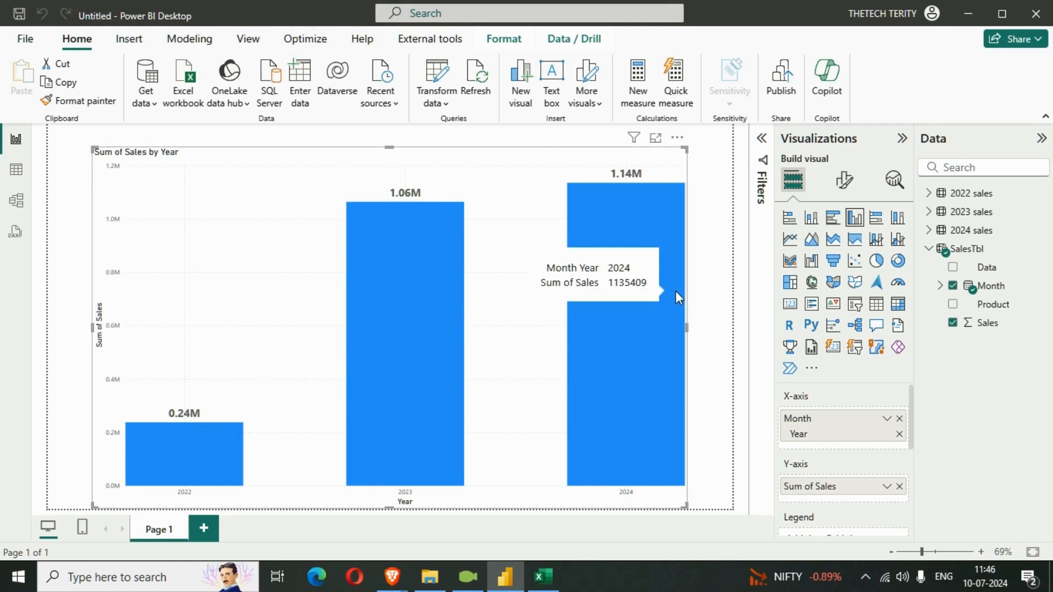